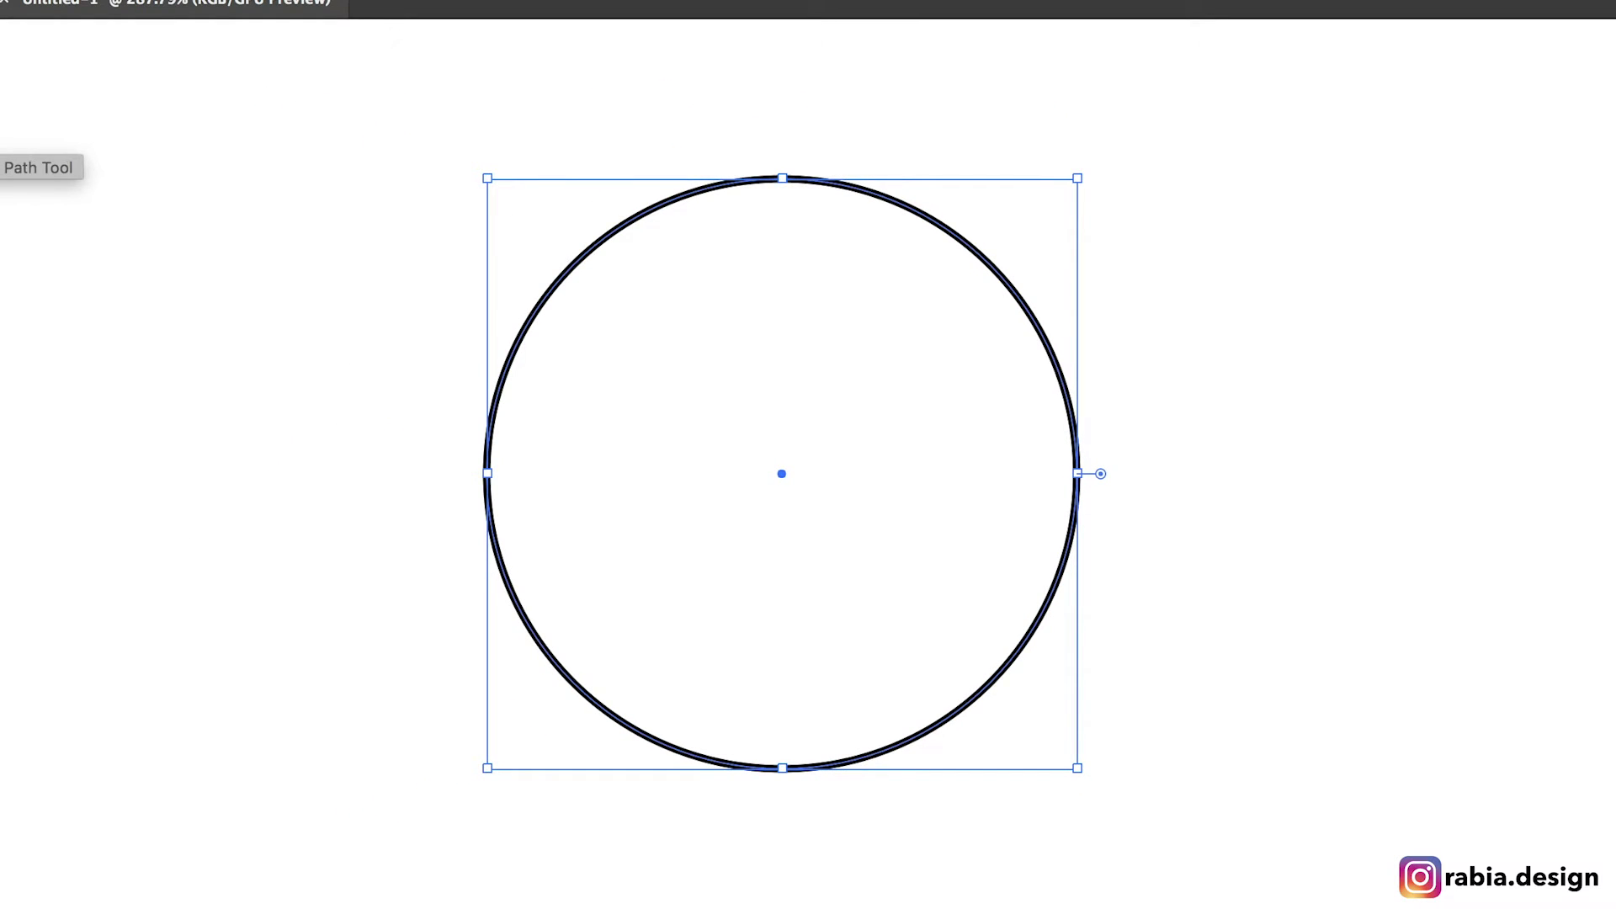
# Step: Open the Type tools flyout in the toolbar to reach the text tools
pyautogui.click(0, 149)
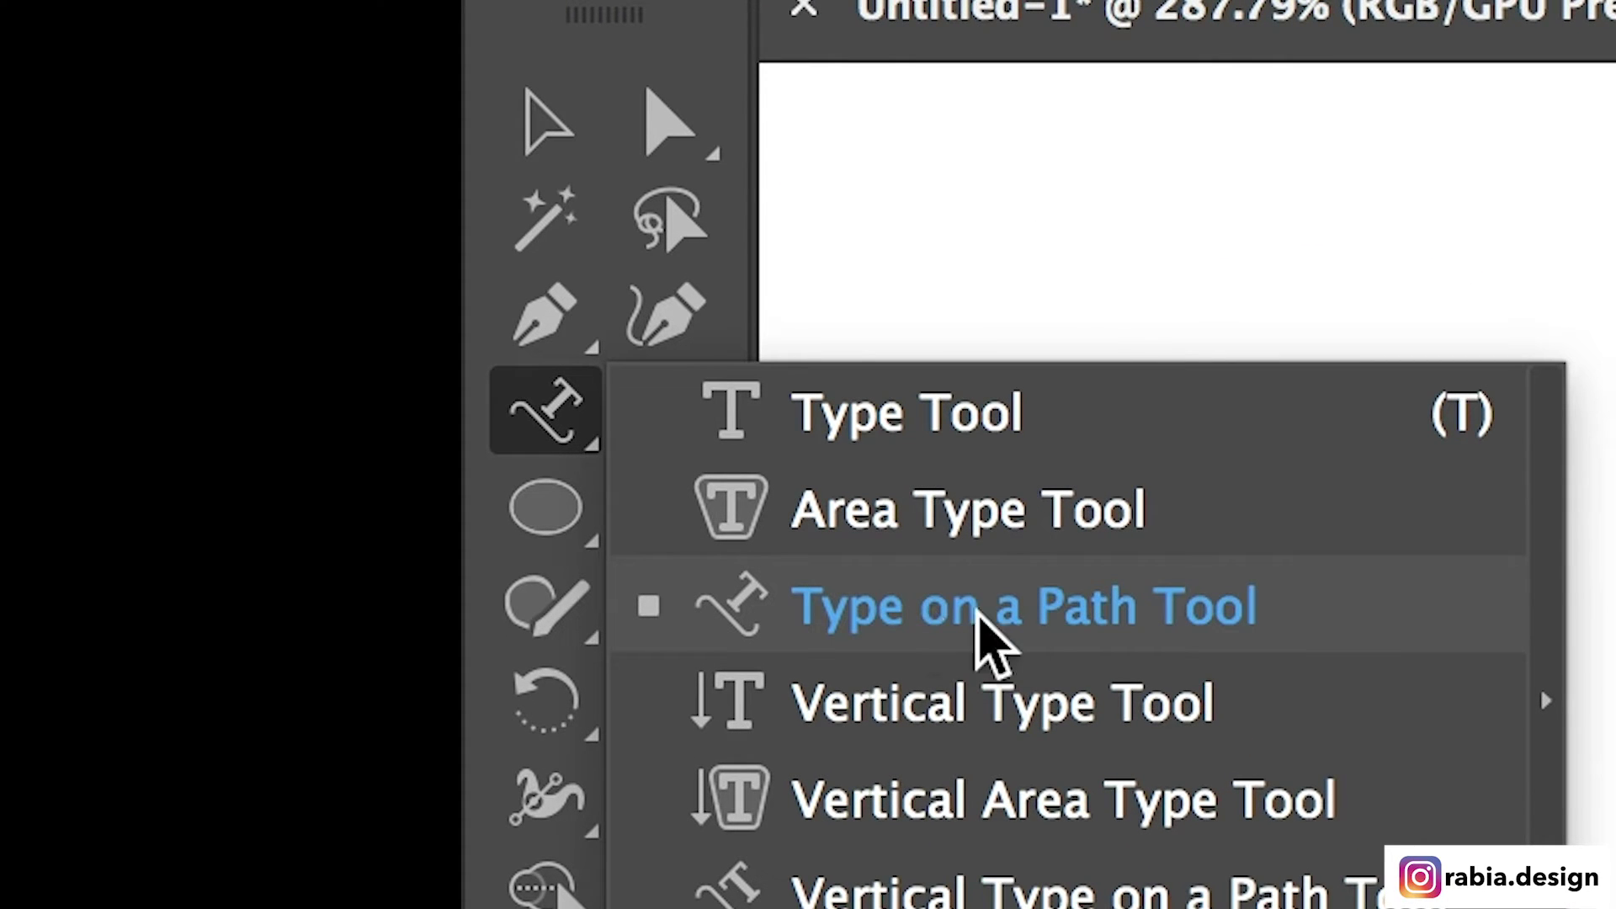
# Step: With Type on a Path, type 'Rabia.design' along the circle's top
pyautogui.click(1305, 623)
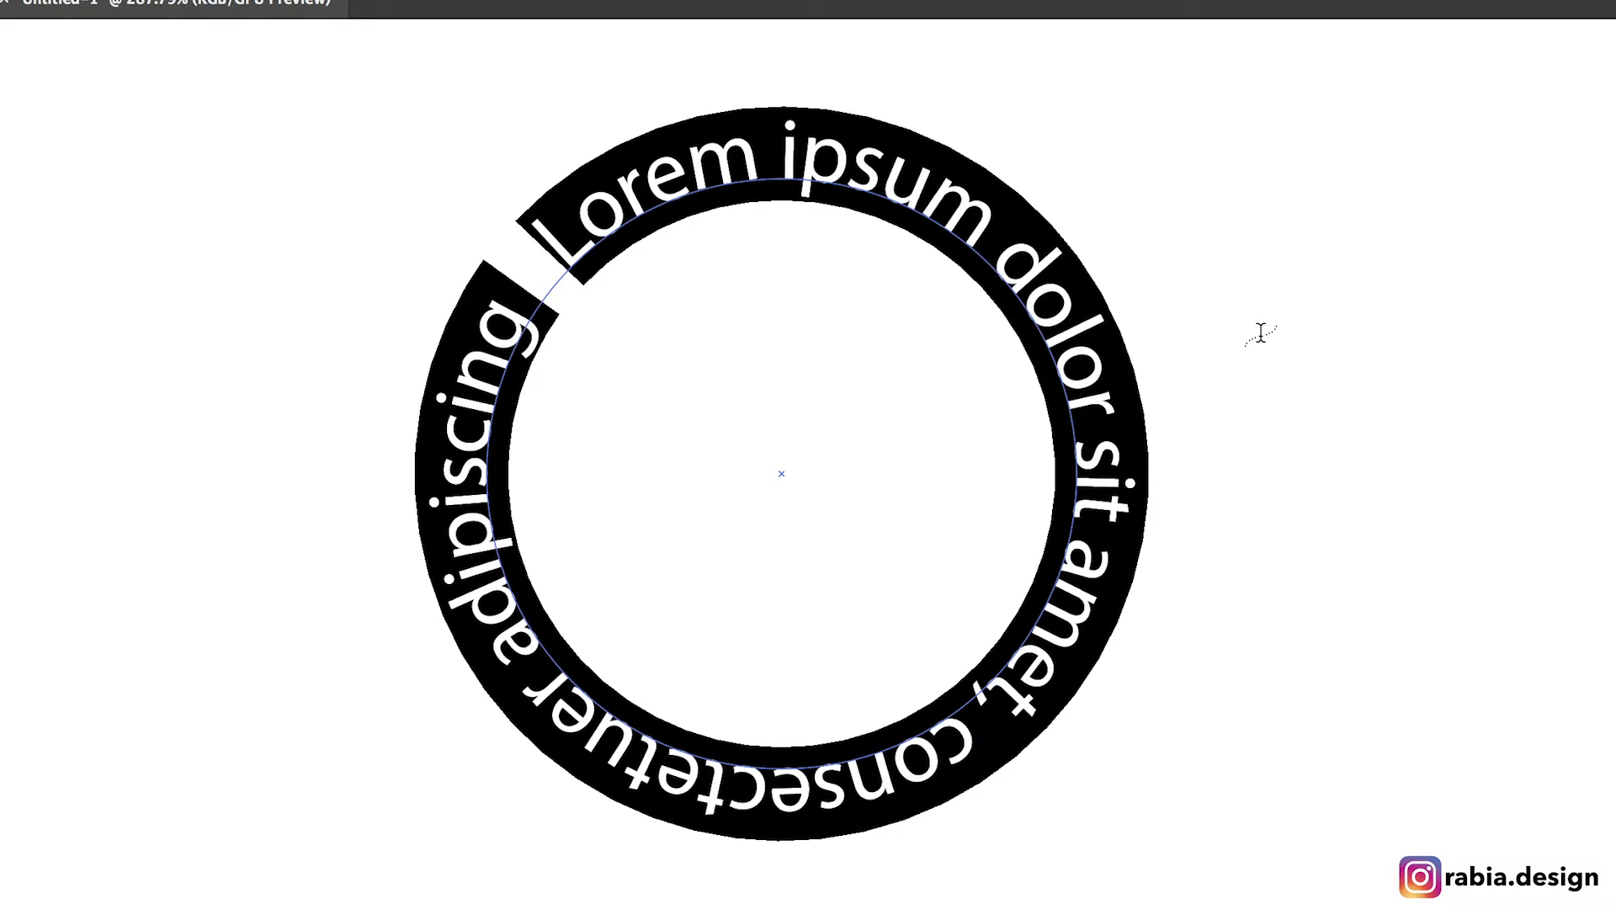
pyautogui.write('Rabia.design')
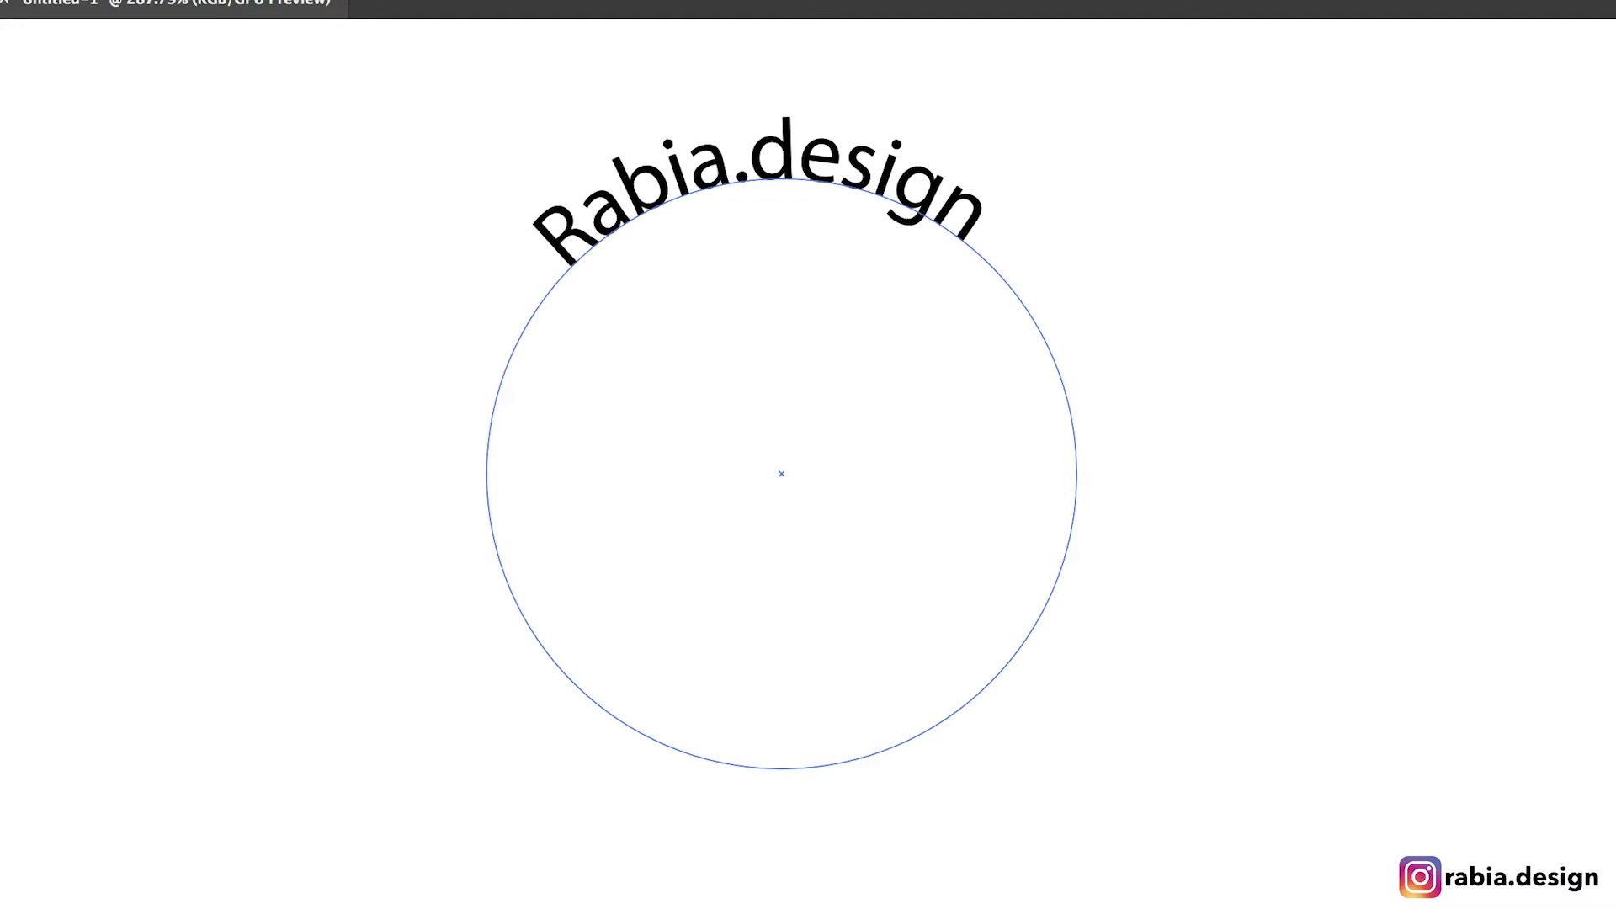
# Step: Exit text editing, rotate the circle text slightly clockwise, and reselect it
pyautogui.press('Escape')
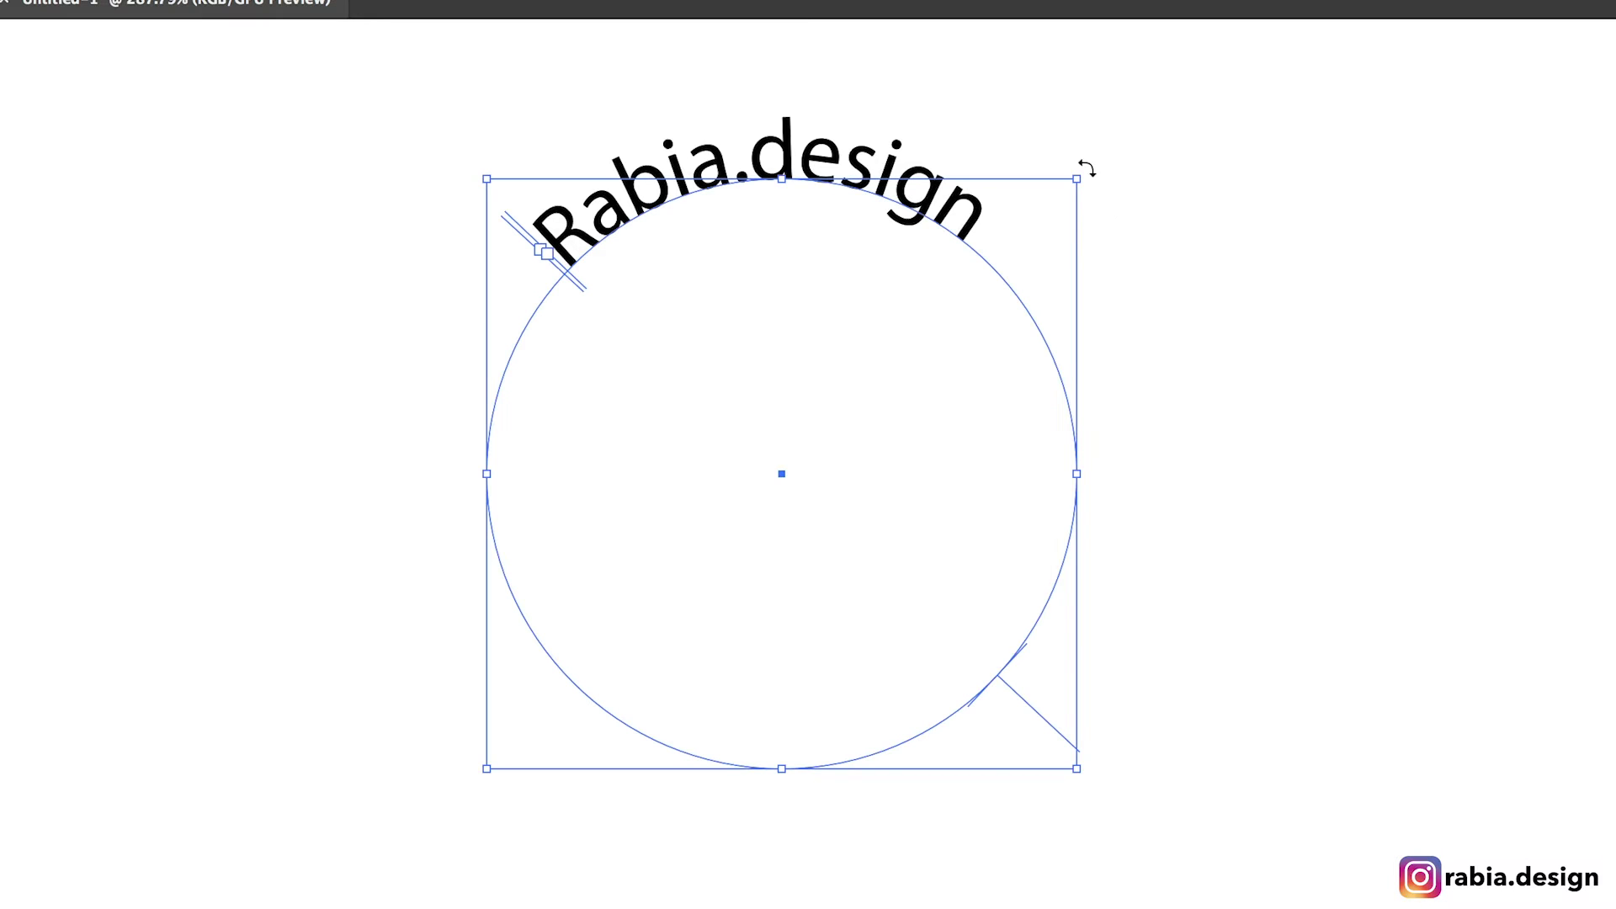
pyautogui.moveTo(1086, 168); pyautogui.dragTo(1098, 180)
pyautogui.click(1212, 206)
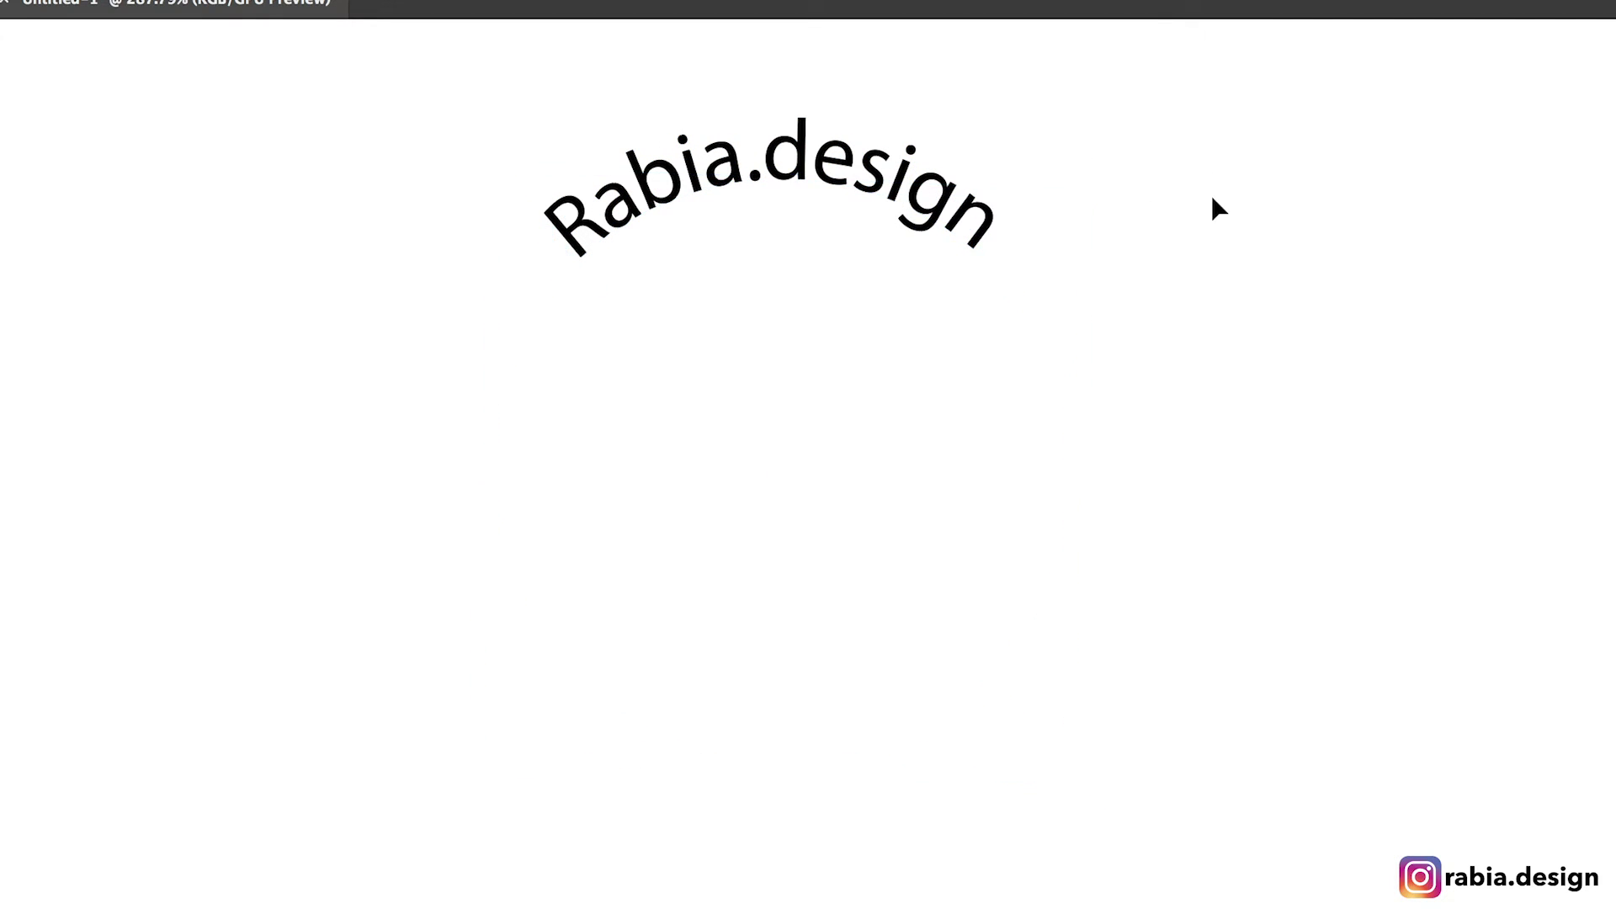
pyautogui.click(924, 190)
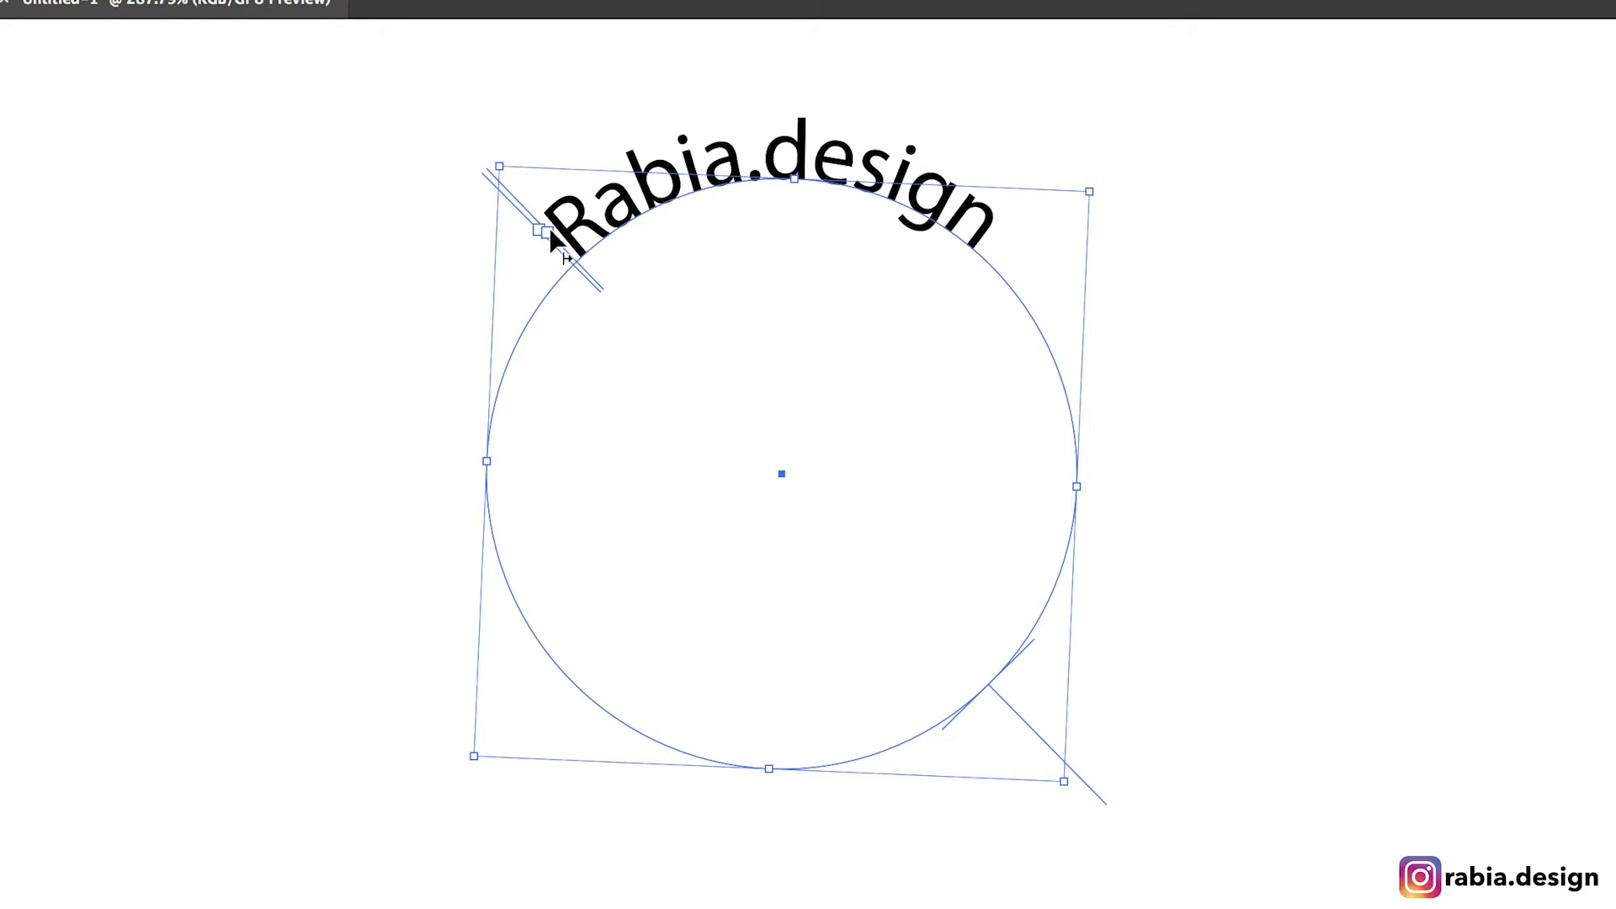
# Step: Drag the text's start and end brackets around the circle, ending arched over the top
pyautogui.moveTo(550, 230); pyautogui.dragTo(976, 417)
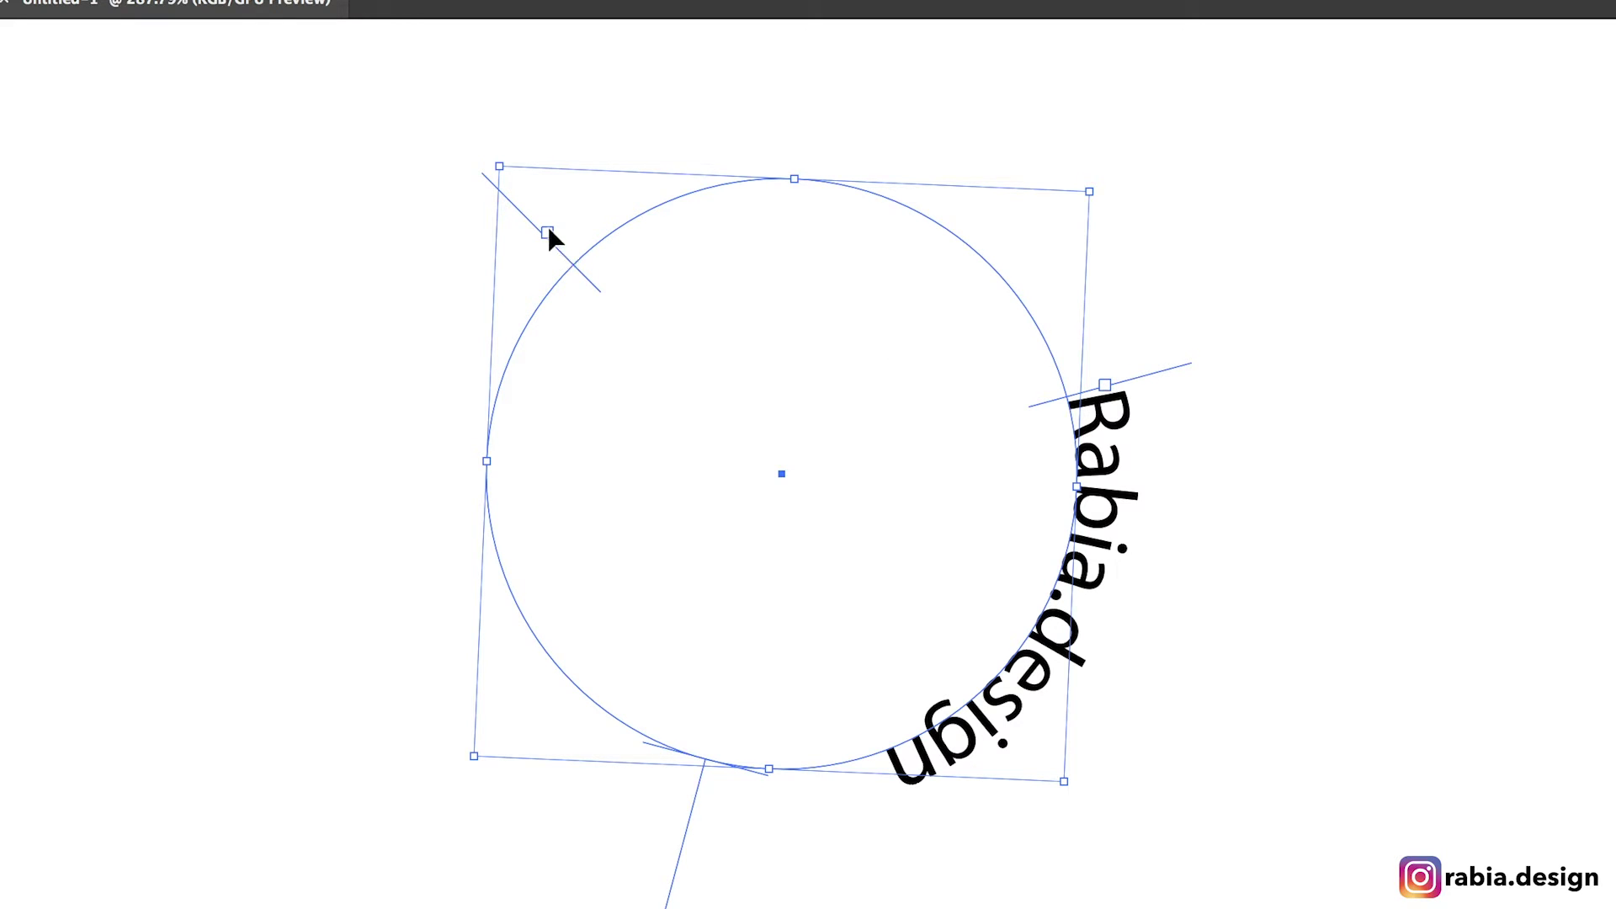
pyautogui.moveTo(549, 238); pyautogui.dragTo(665, 202)
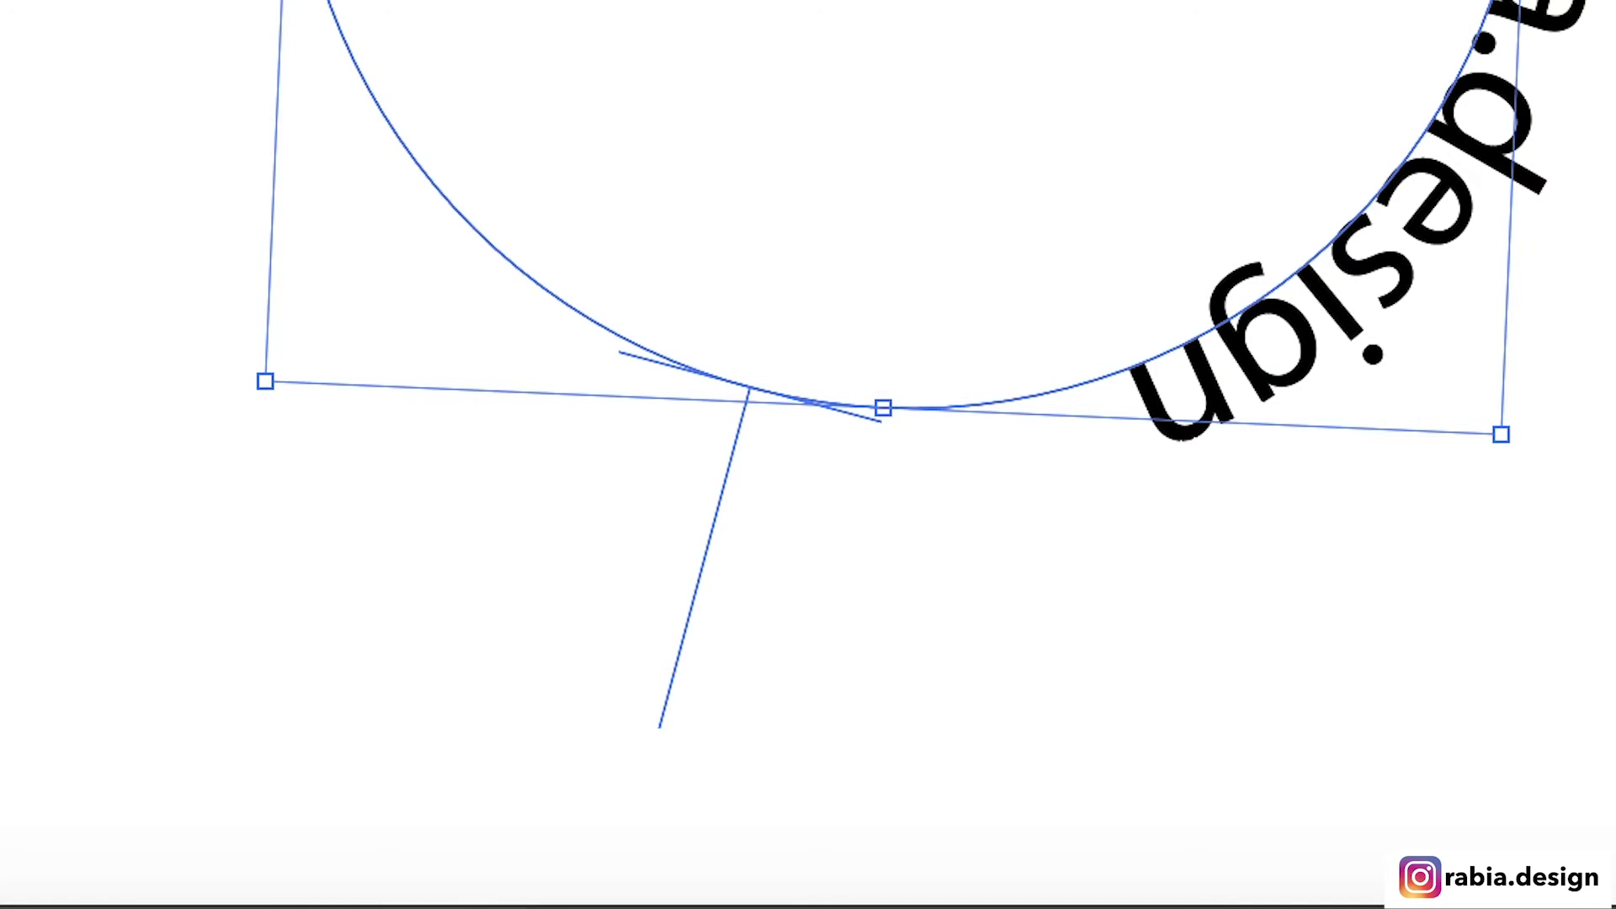
pyautogui.moveTo(1103, 383); pyautogui.dragTo(505, 156)
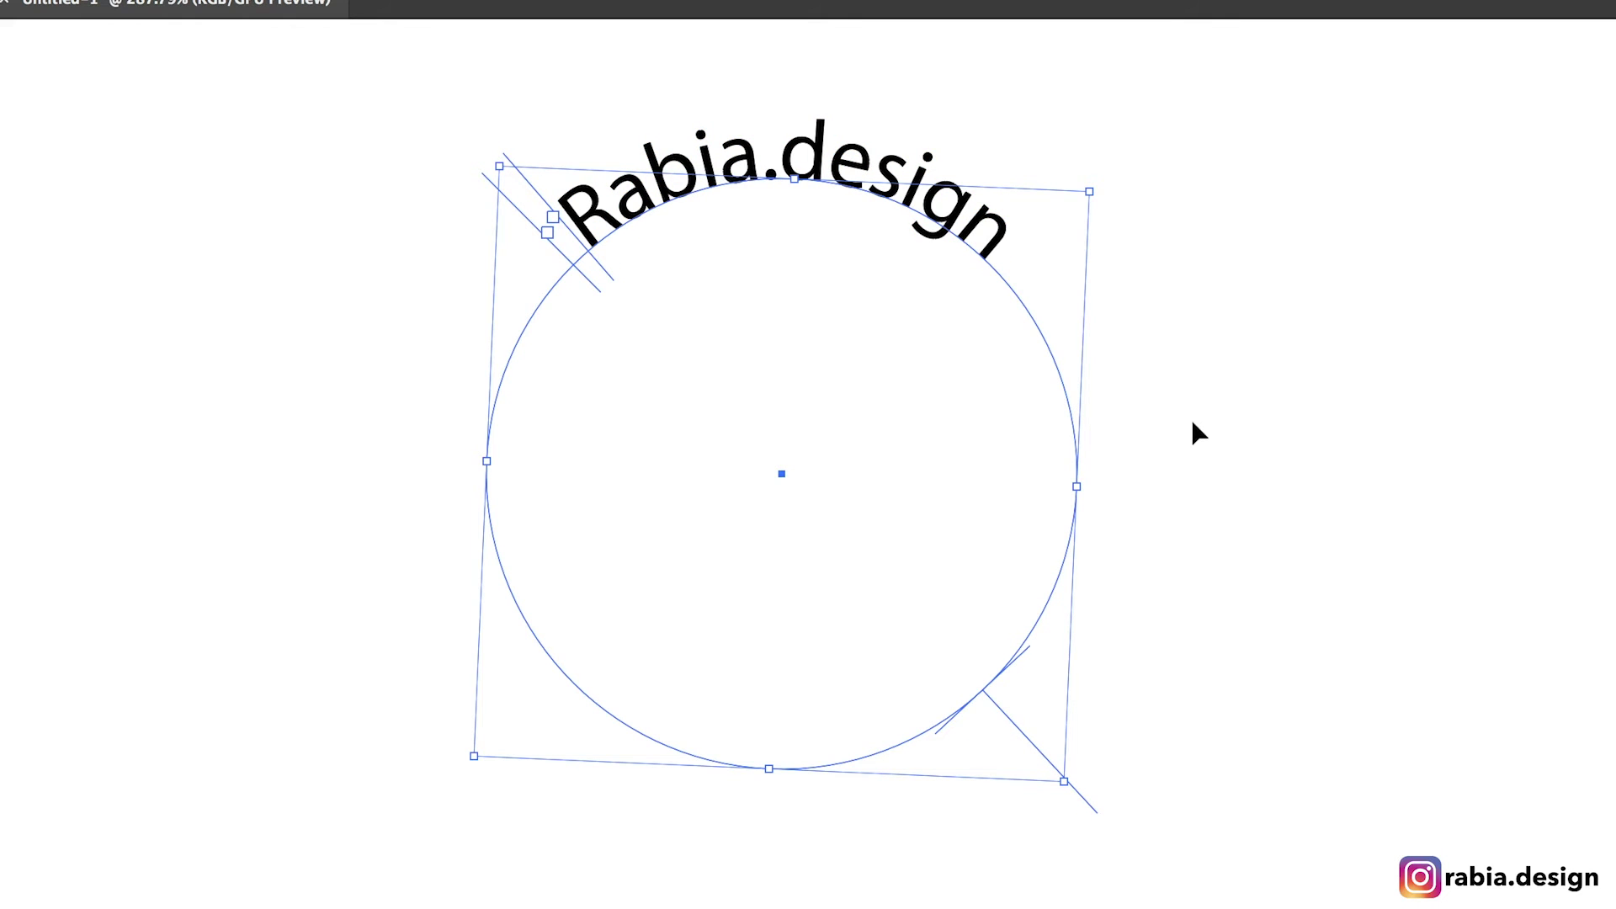
# Step: Rotate the text 7.77°, nudge it 0.43 in right, and rotate a copy 176° to the bottom
pyautogui.moveTo(1090, 176)
pyautogui.mouseDown()
pyautogui.moveTo(1072, 145)
pyautogui.moveTo(1111, 169)
pyautogui.moveTo(1079, 109)
pyautogui.moveTo(1097, 187)
pyautogui.mouseUp()
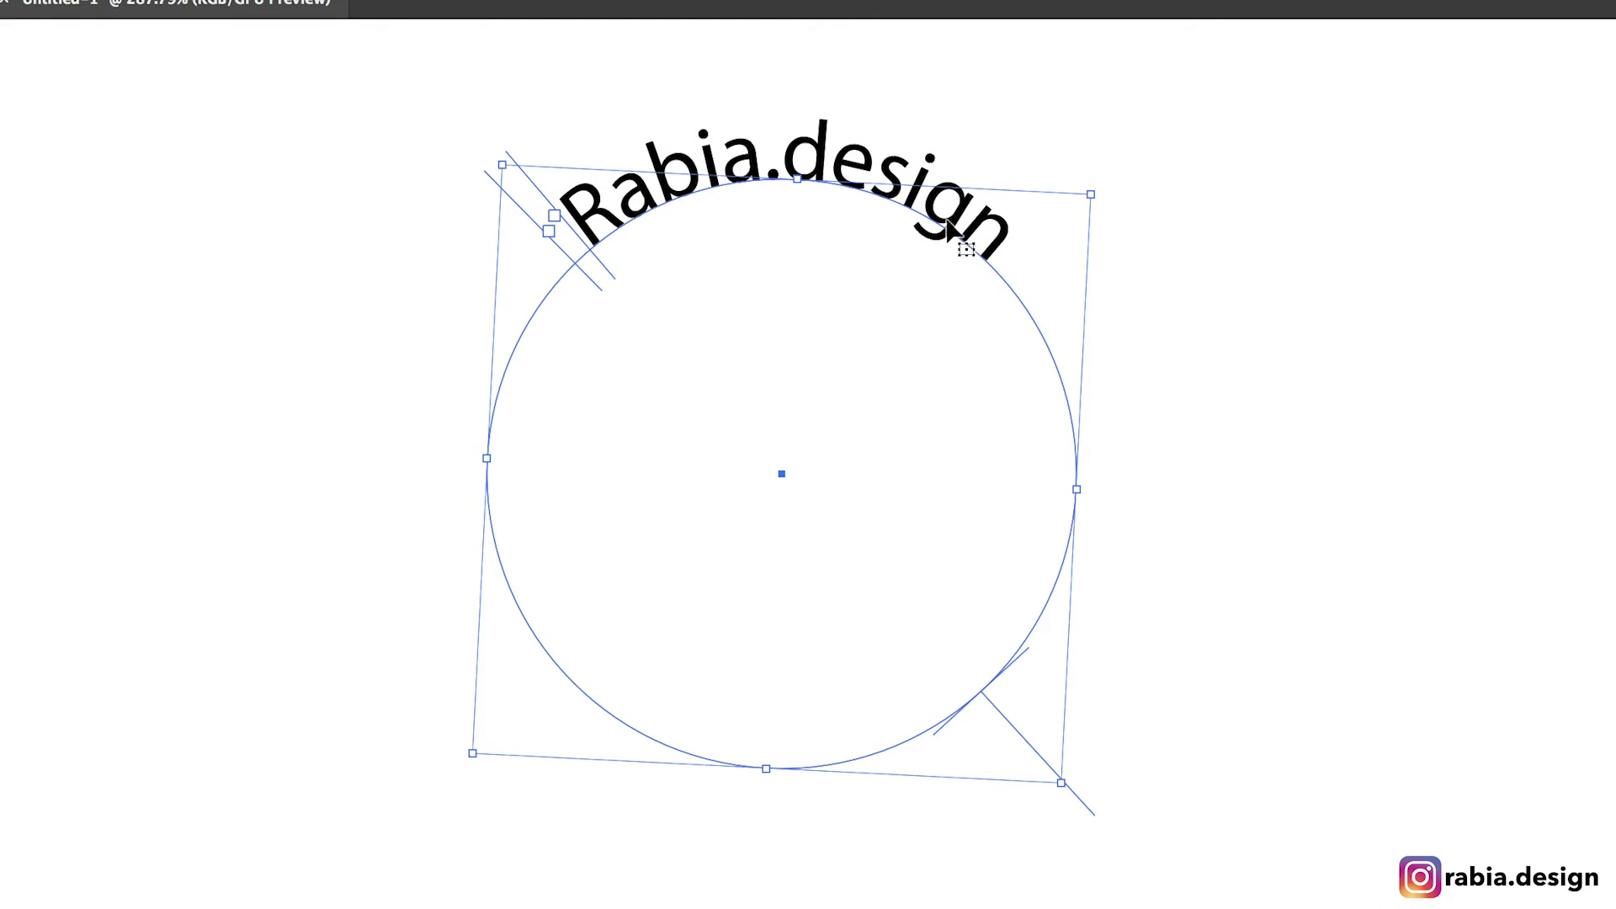
pyautogui.moveTo(947, 233)
pyautogui.mouseDown()
pyautogui.moveTo(1179, 239)
pyautogui.moveTo(971, 217)
pyautogui.mouseUp()
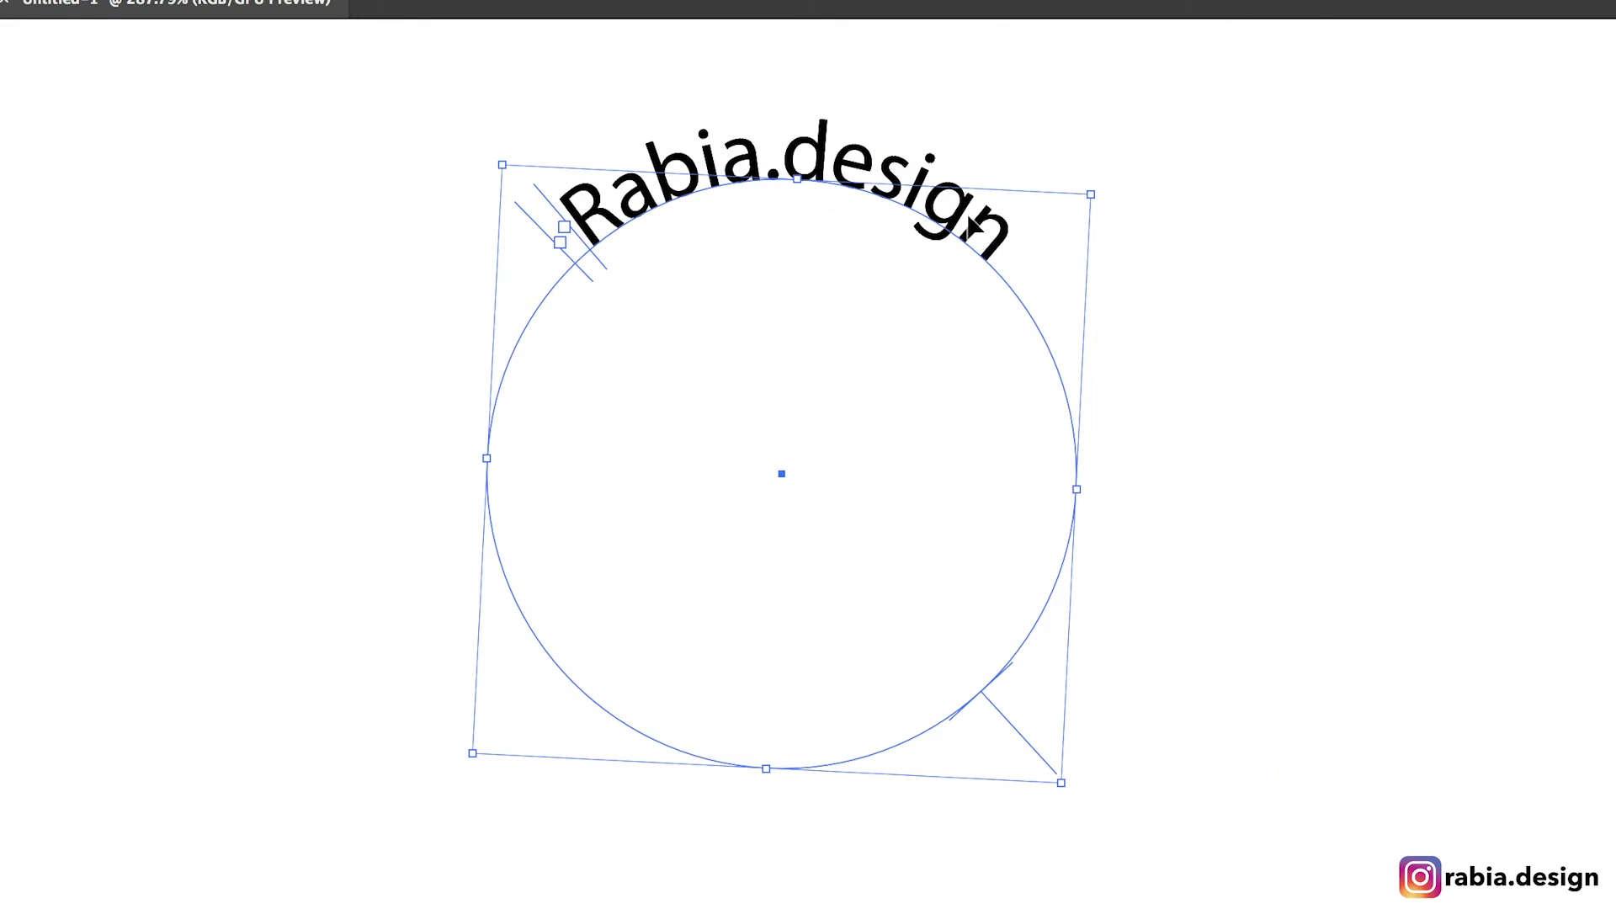
pyautogui.moveTo(488, 150); pyautogui.dragTo(1006, 701)
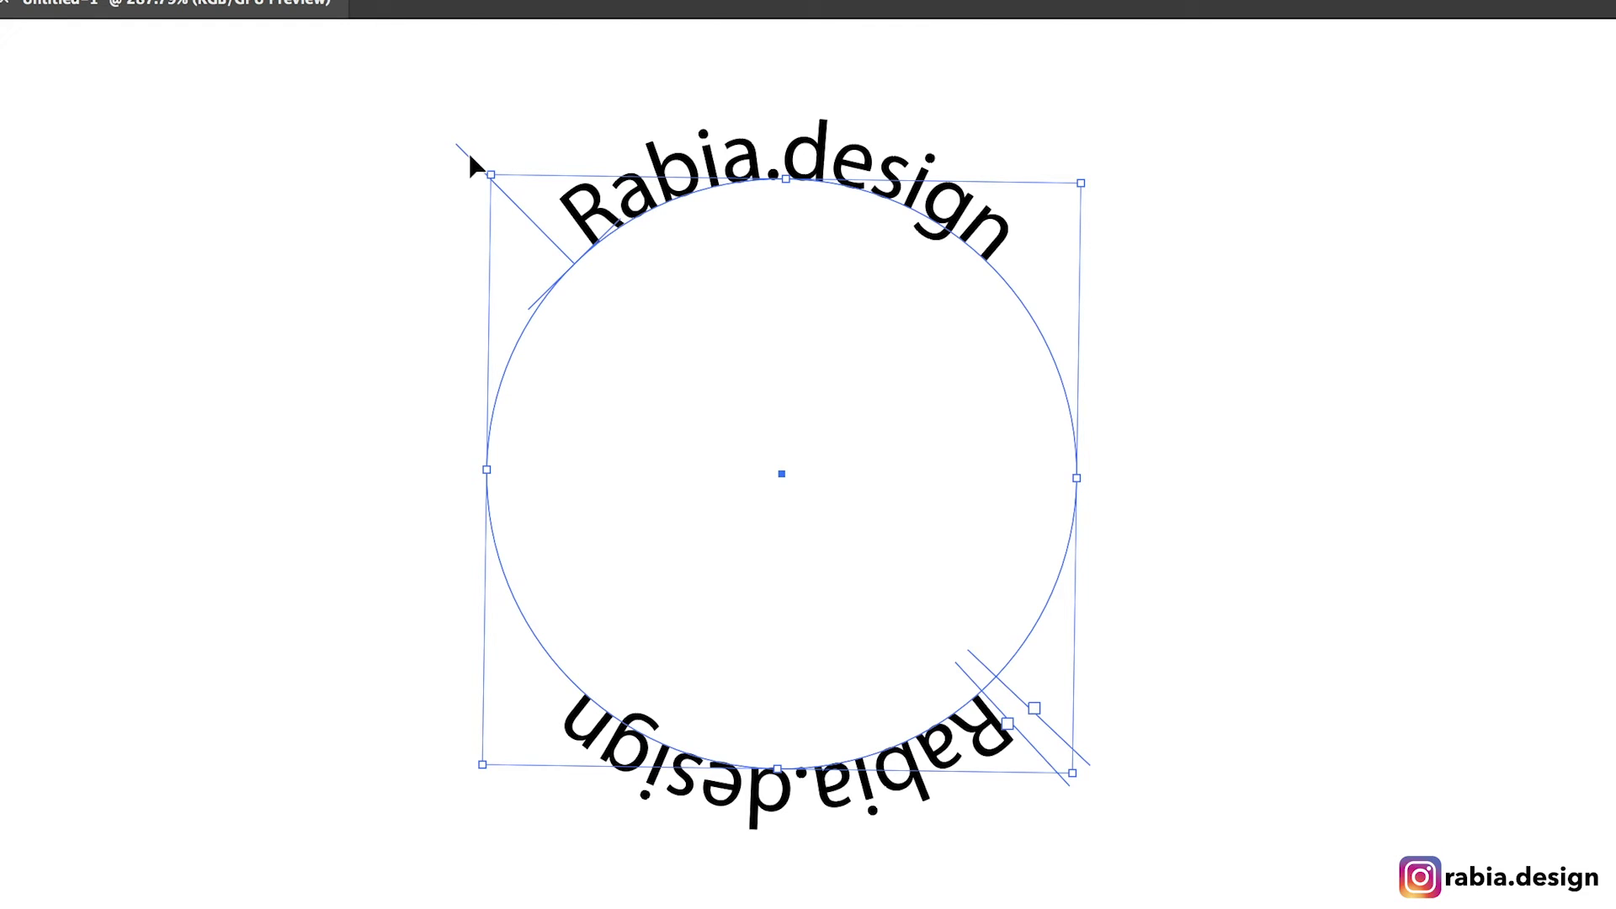
pyautogui.moveTo(469, 158); pyautogui.dragTo(640, 303)
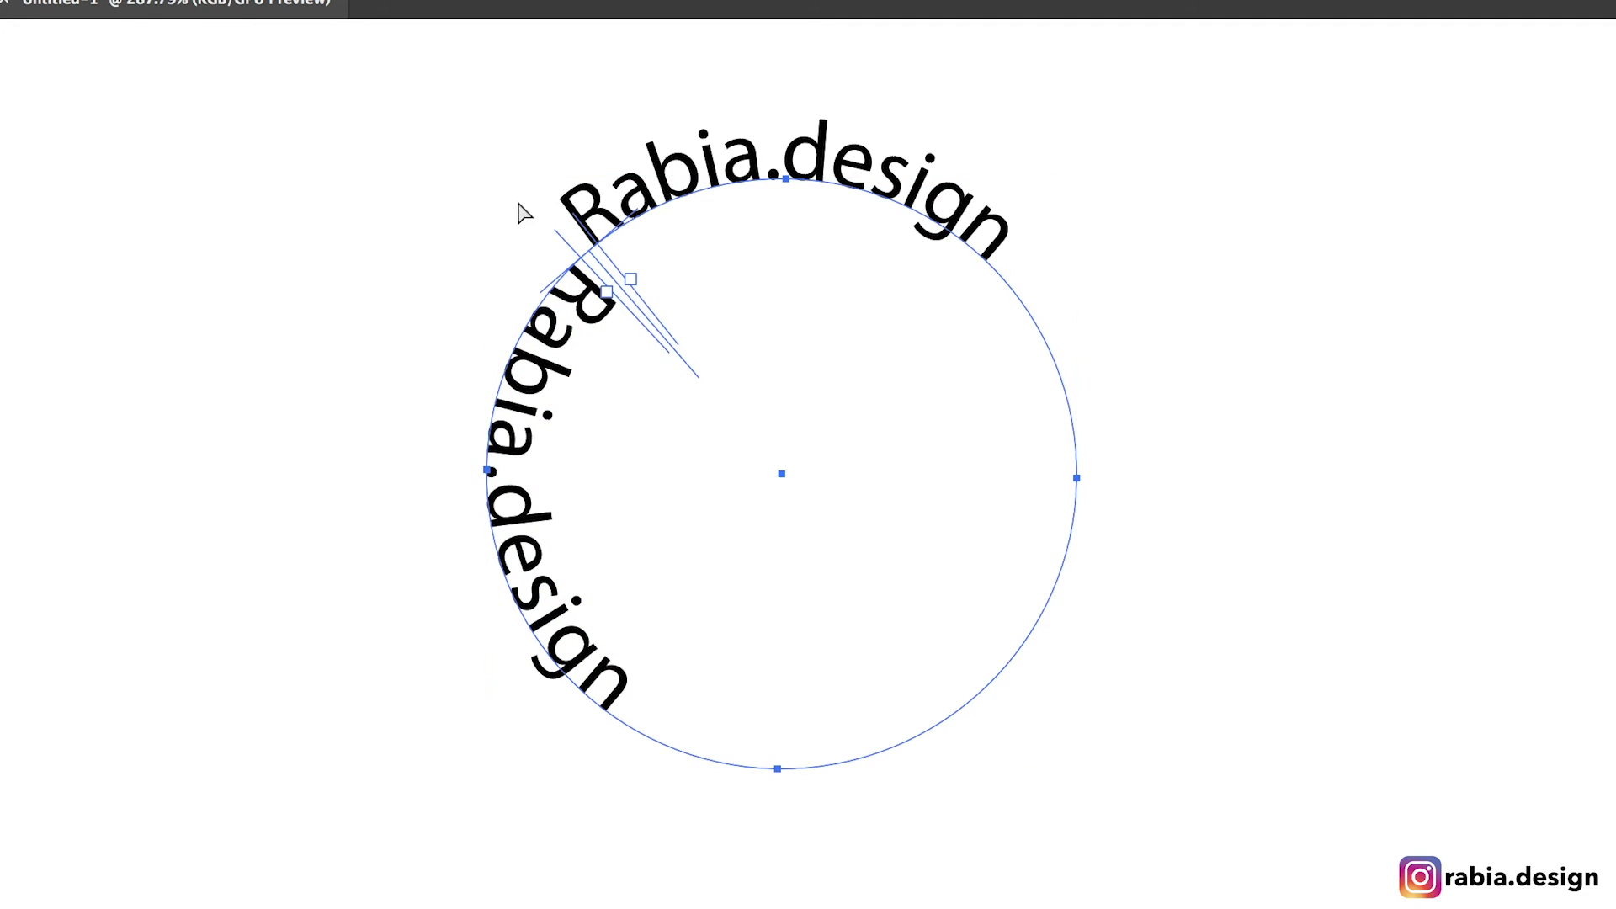
# Step: Slide the copied Rabia.design to the circle's bottom and reselect it
pyautogui.moveTo(505, 206); pyautogui.dragTo(720, 368)
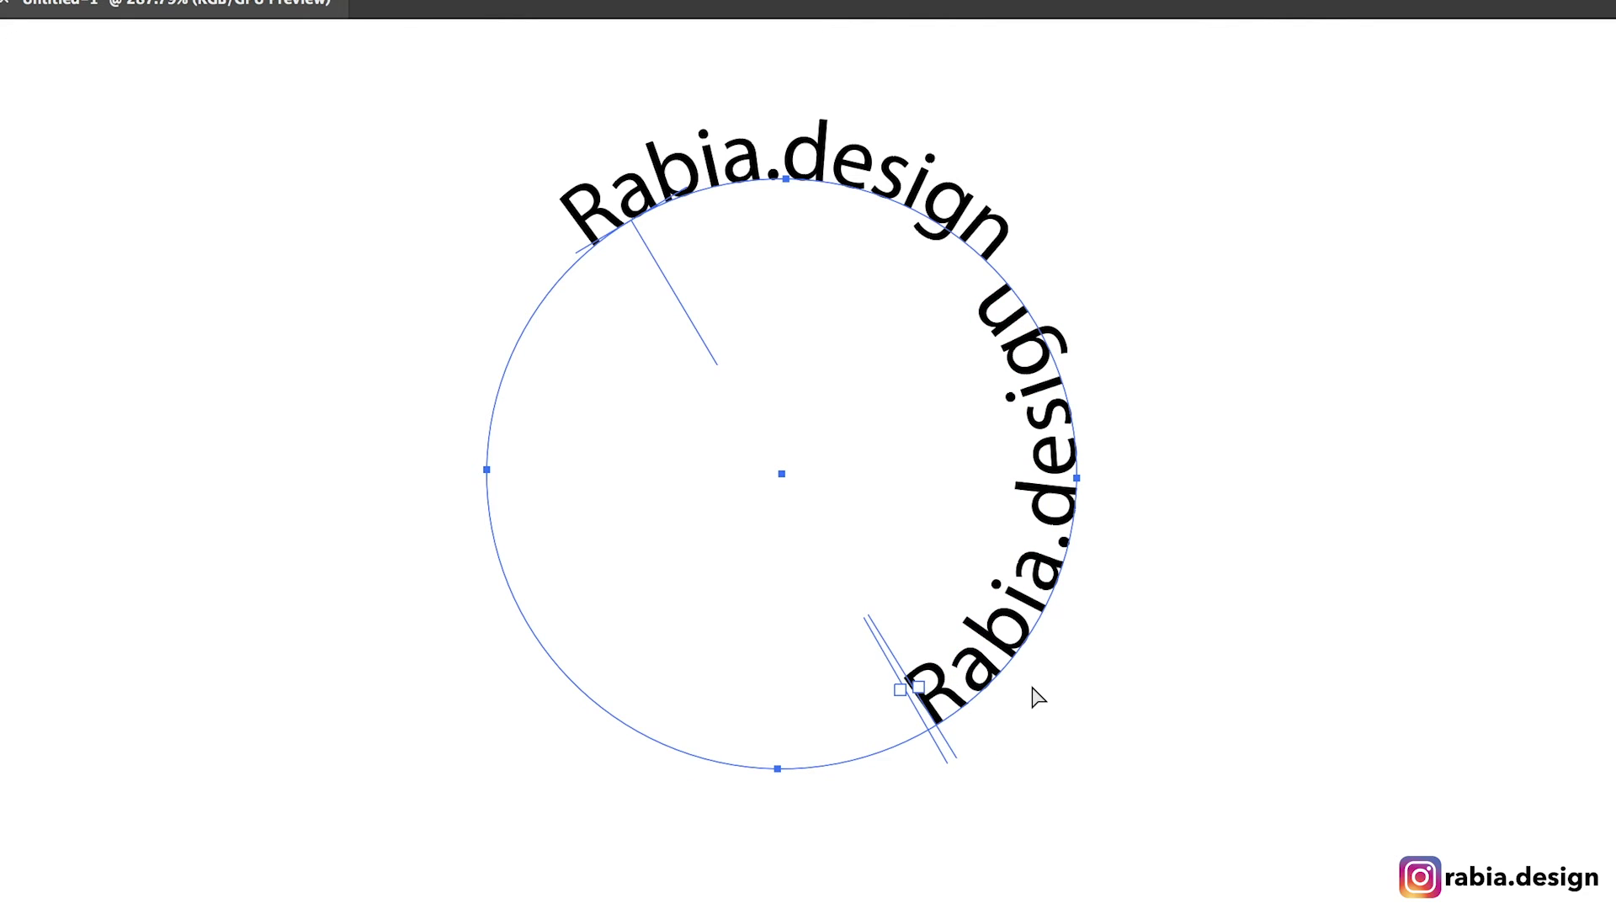
pyautogui.press('v')
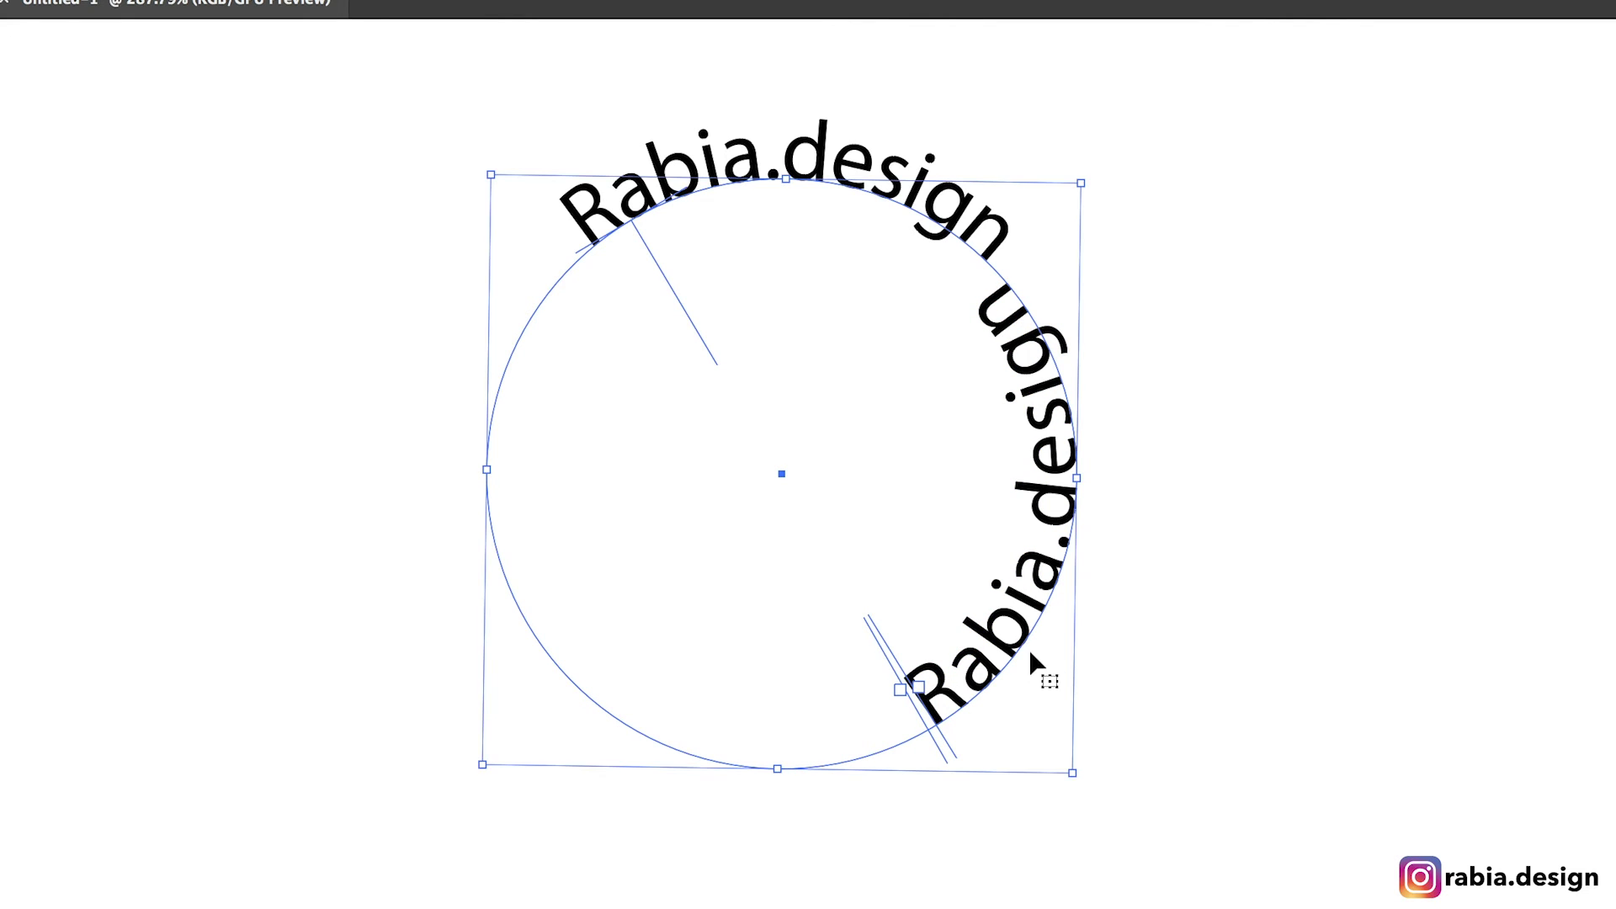
pyautogui.click(1124, 642)
pyautogui.click(1065, 398)
# Step: Rotate the bottom text about 113°, undo a trial flip, and move the top text lower
pyautogui.moveTo(1089, 169); pyautogui.dragTo(1044, 661)
pyautogui.moveTo(1125, 731); pyautogui.dragTo(1114, 761)
pyautogui.hotkey('ctrl', 'z')
pyautogui.click(1319, 799)
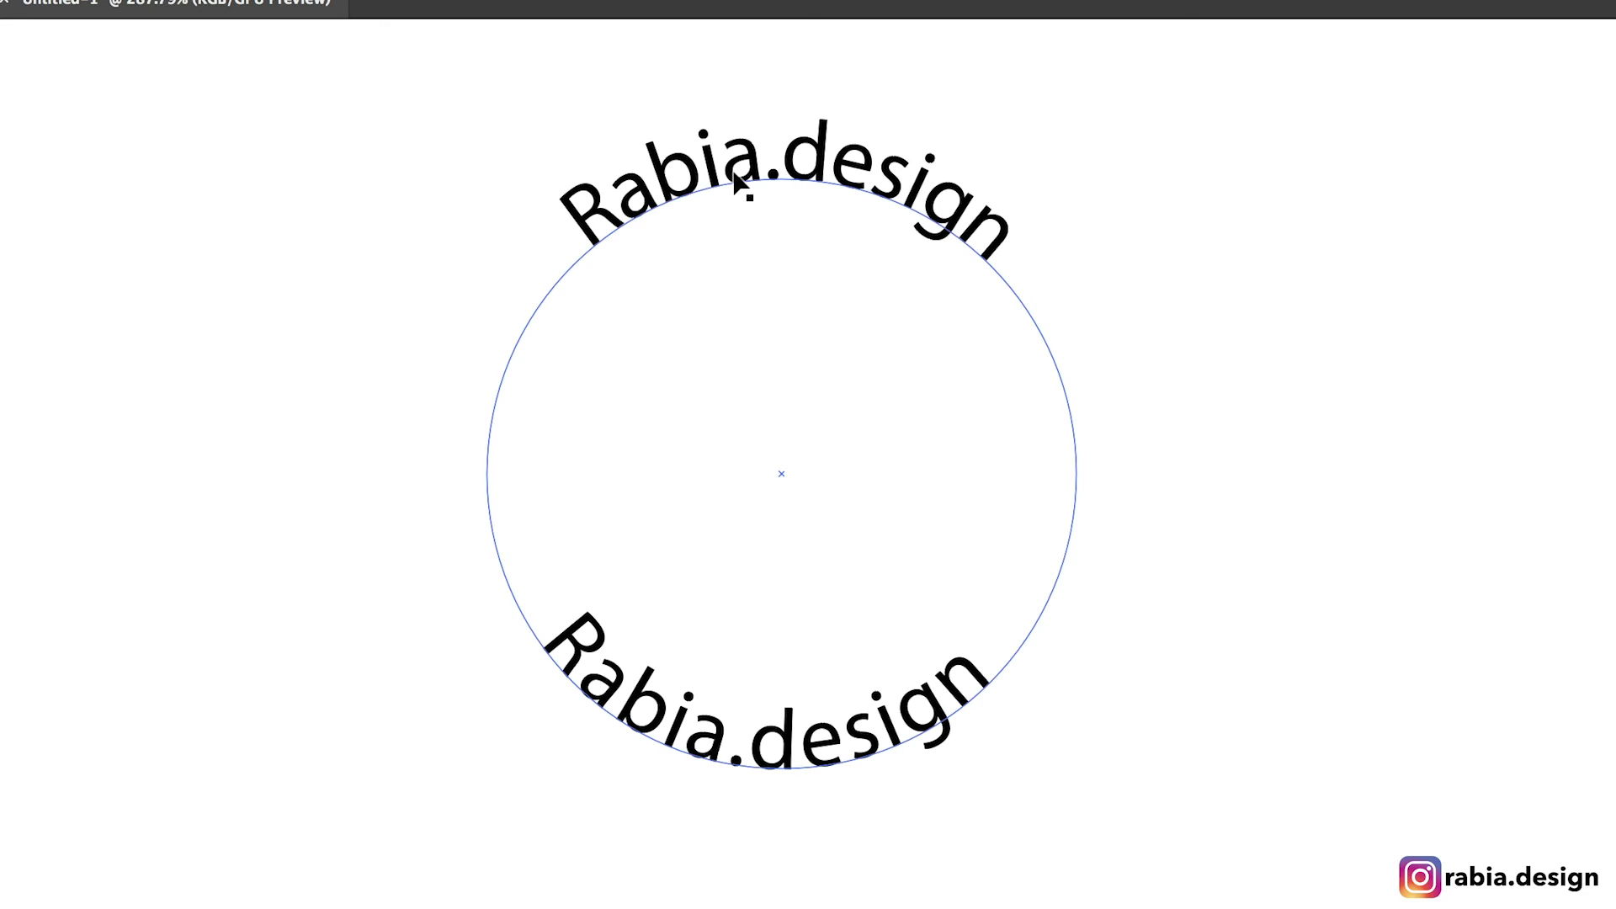
pyautogui.moveTo(729, 178); pyautogui.dragTo(732, 320)
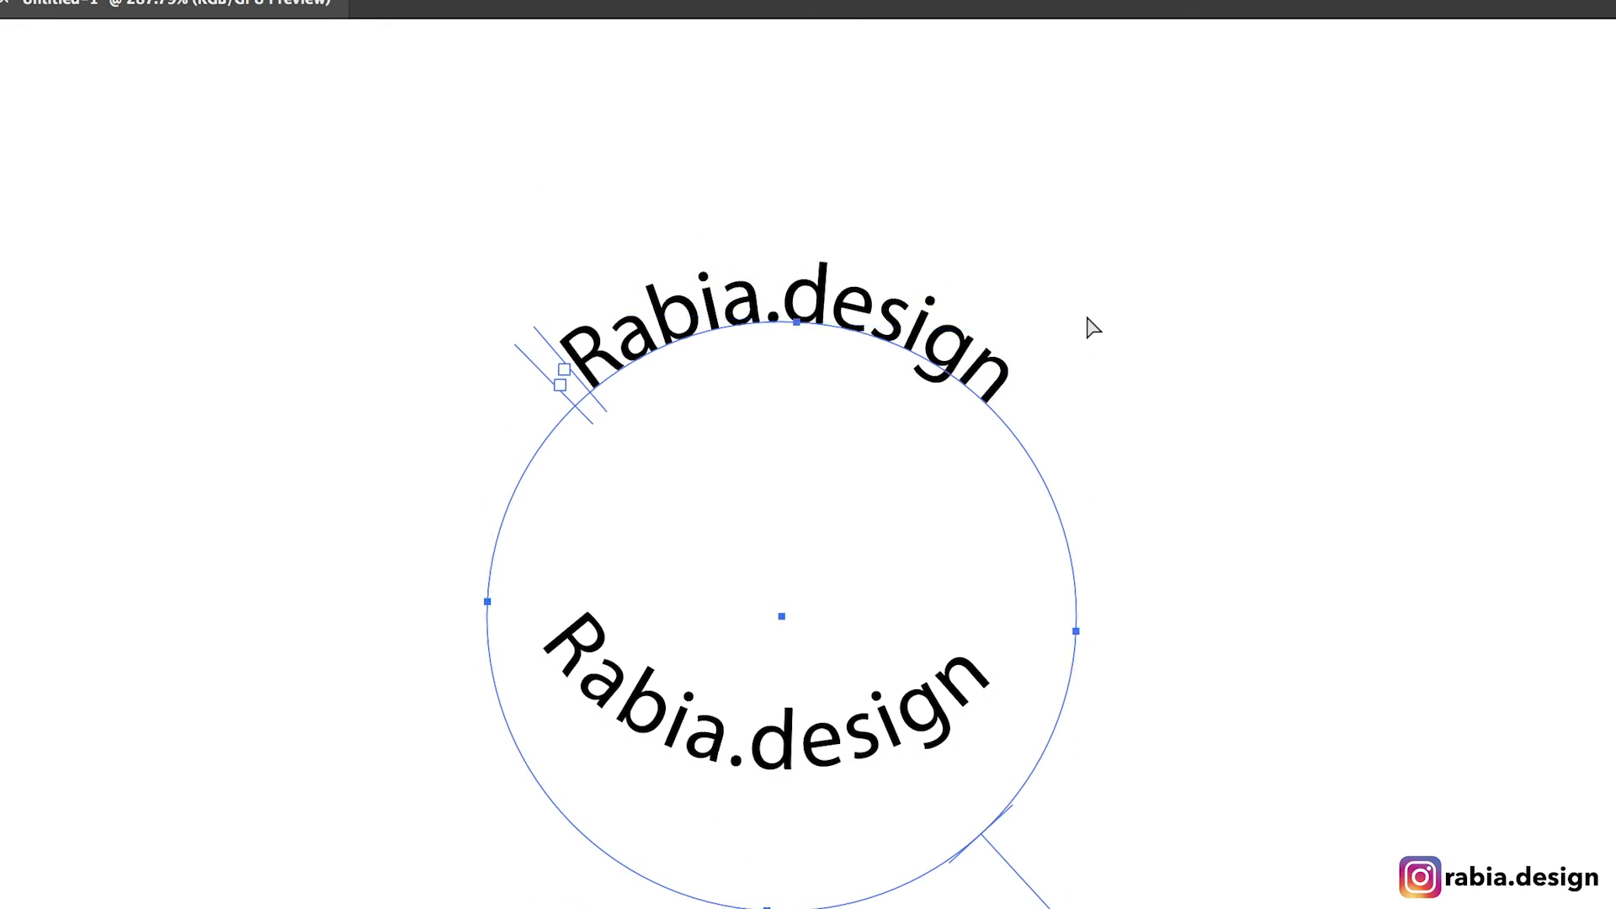
# Step: Undo the move and reselect the top Rabia.design circle text
pyautogui.hotkey('ctrl', 'z')
pyautogui.click(1179, 292)
pyautogui.click(855, 210)
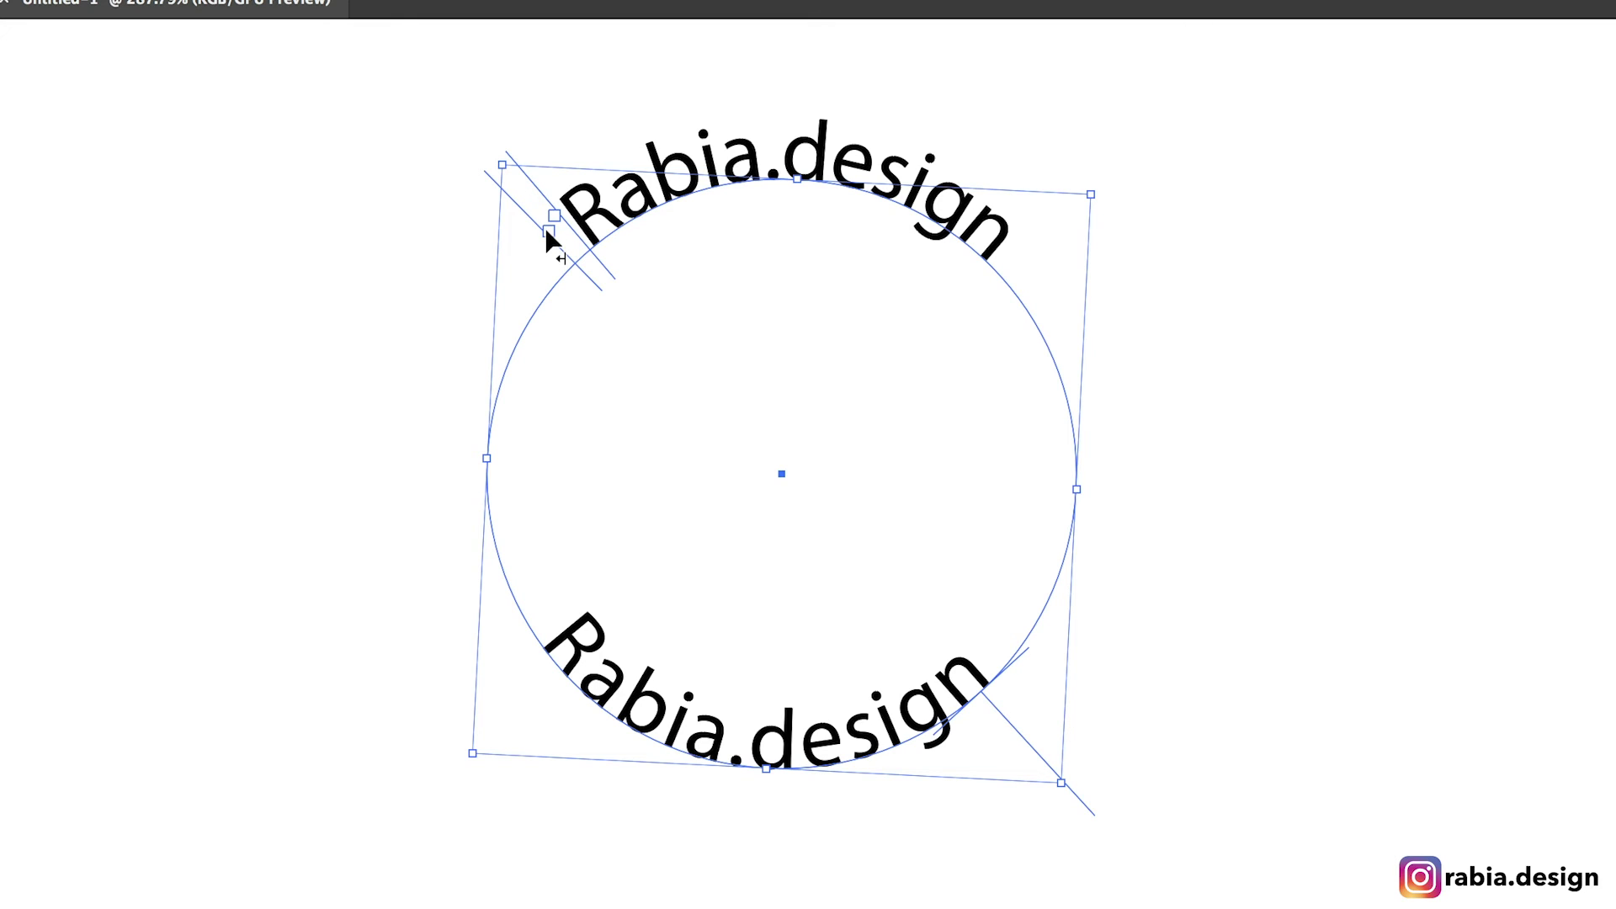
# Step: Try flowing the top text into a rectangular text box twice, undoing both attempts
pyautogui.press('m')
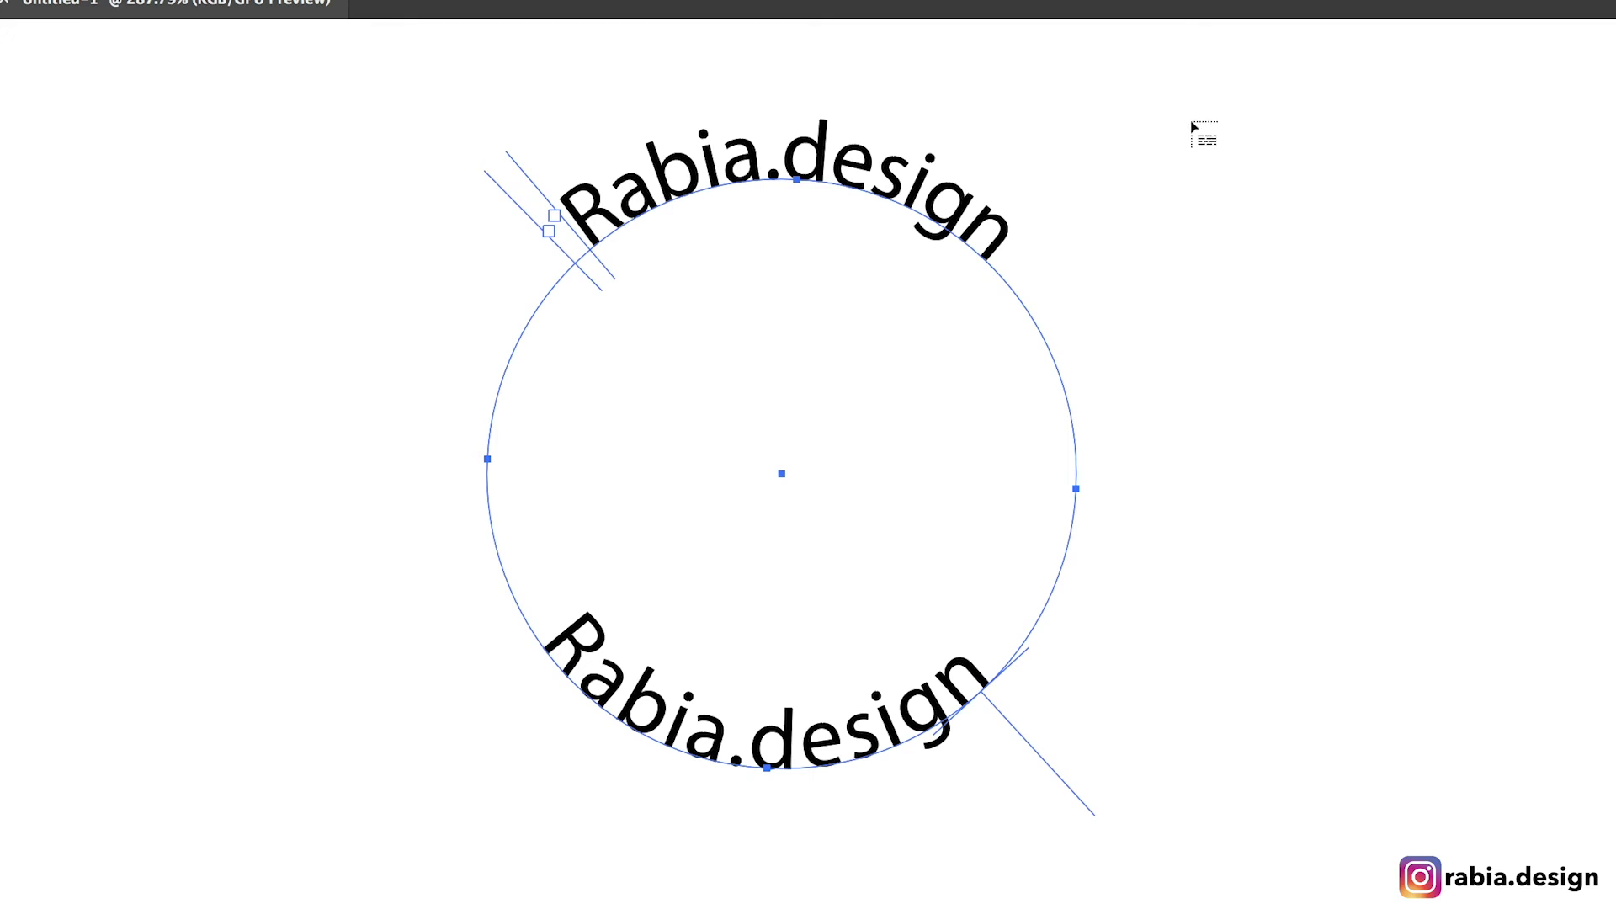
pyautogui.moveTo(1181, 120); pyautogui.dragTo(1612, 582)
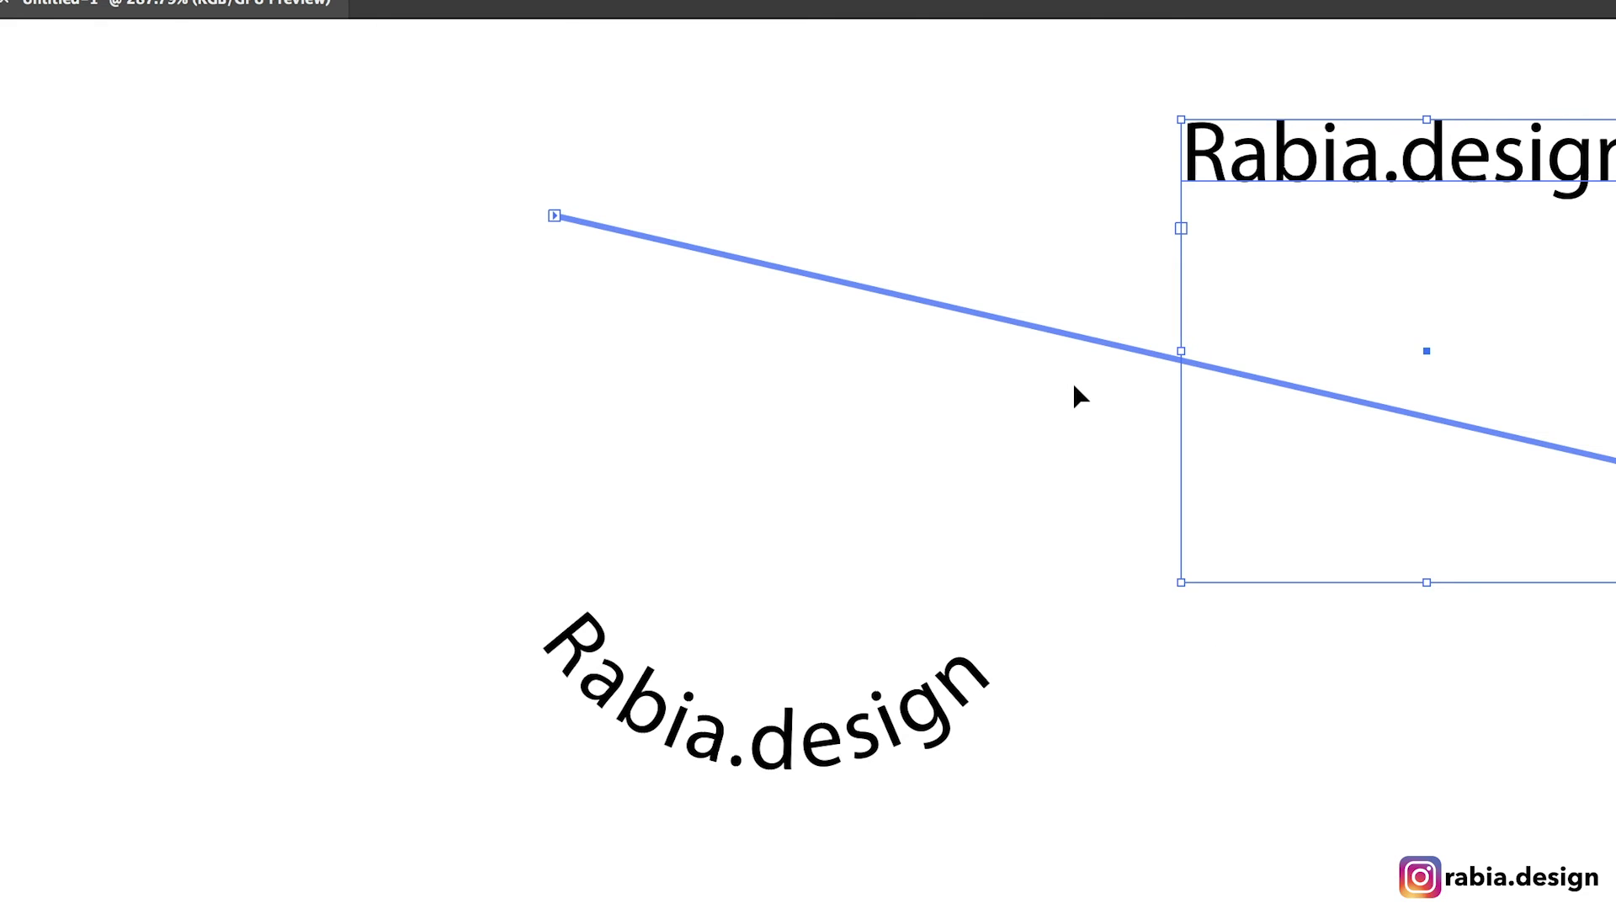
pyautogui.hotkey('ctrl', 'z')
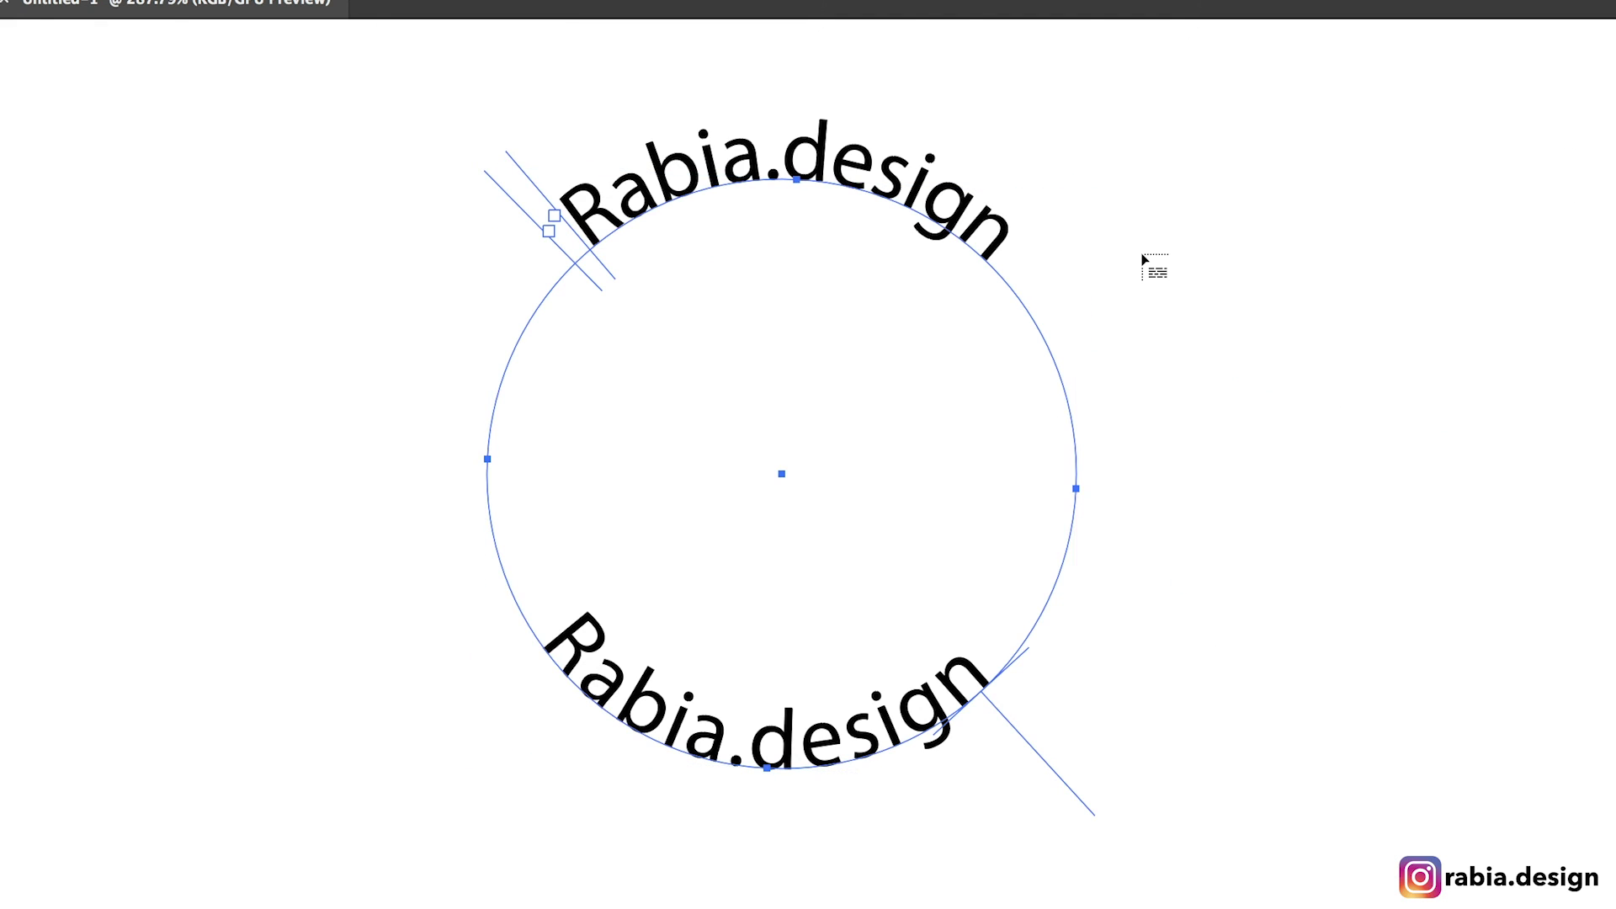
pyautogui.moveTo(1184, 137); pyautogui.dragTo(1559, 620)
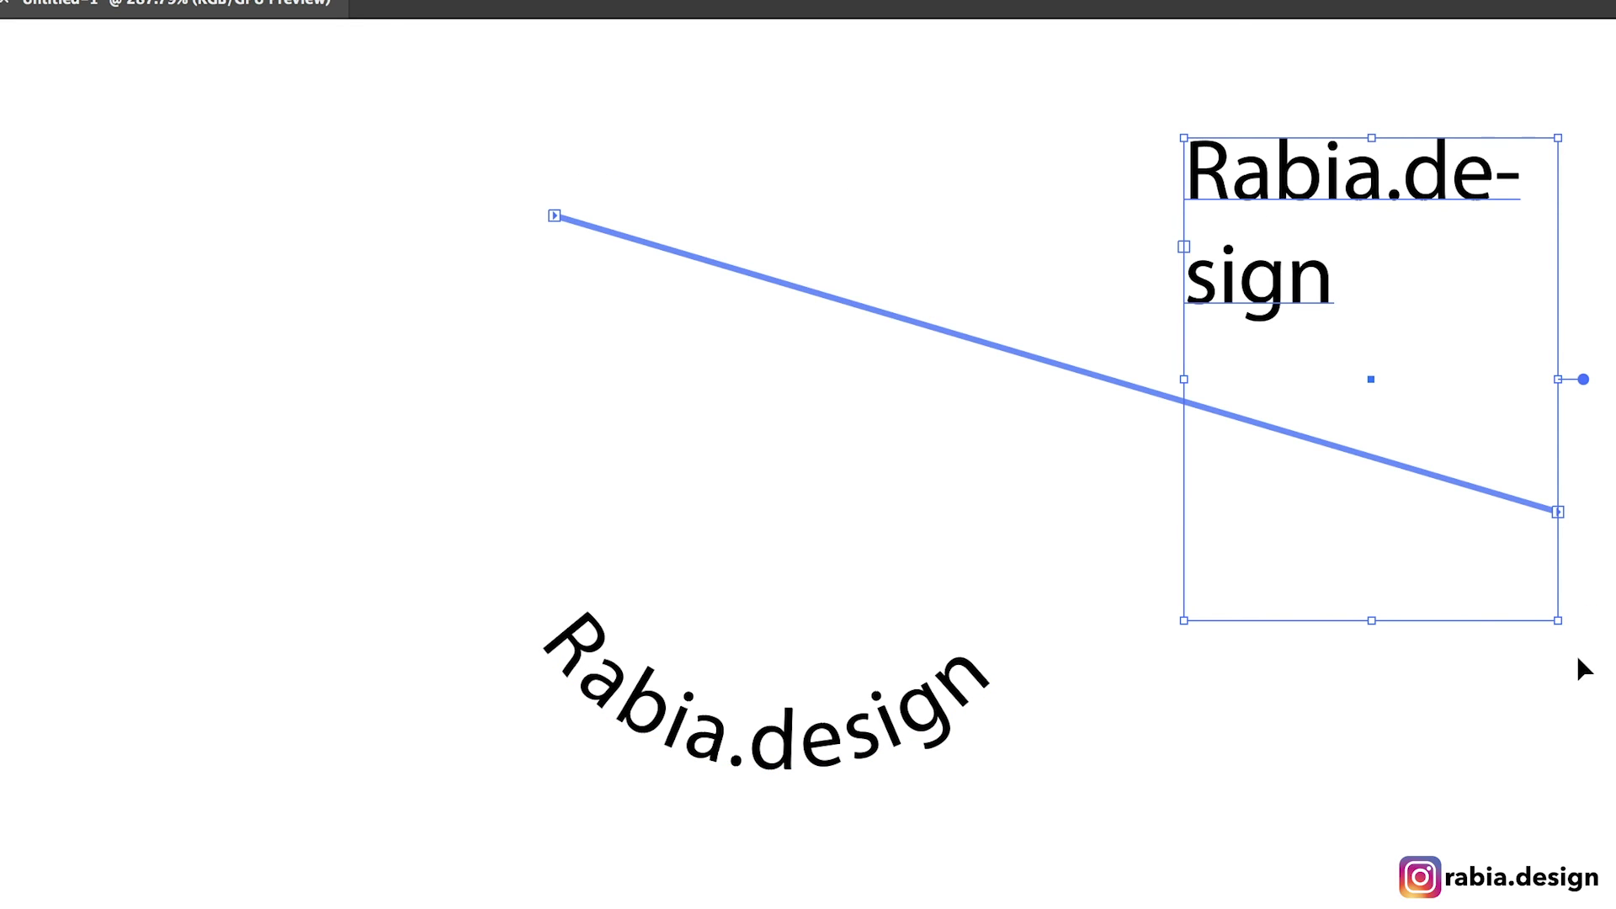
pyautogui.hotkey('ctrl', 'z')
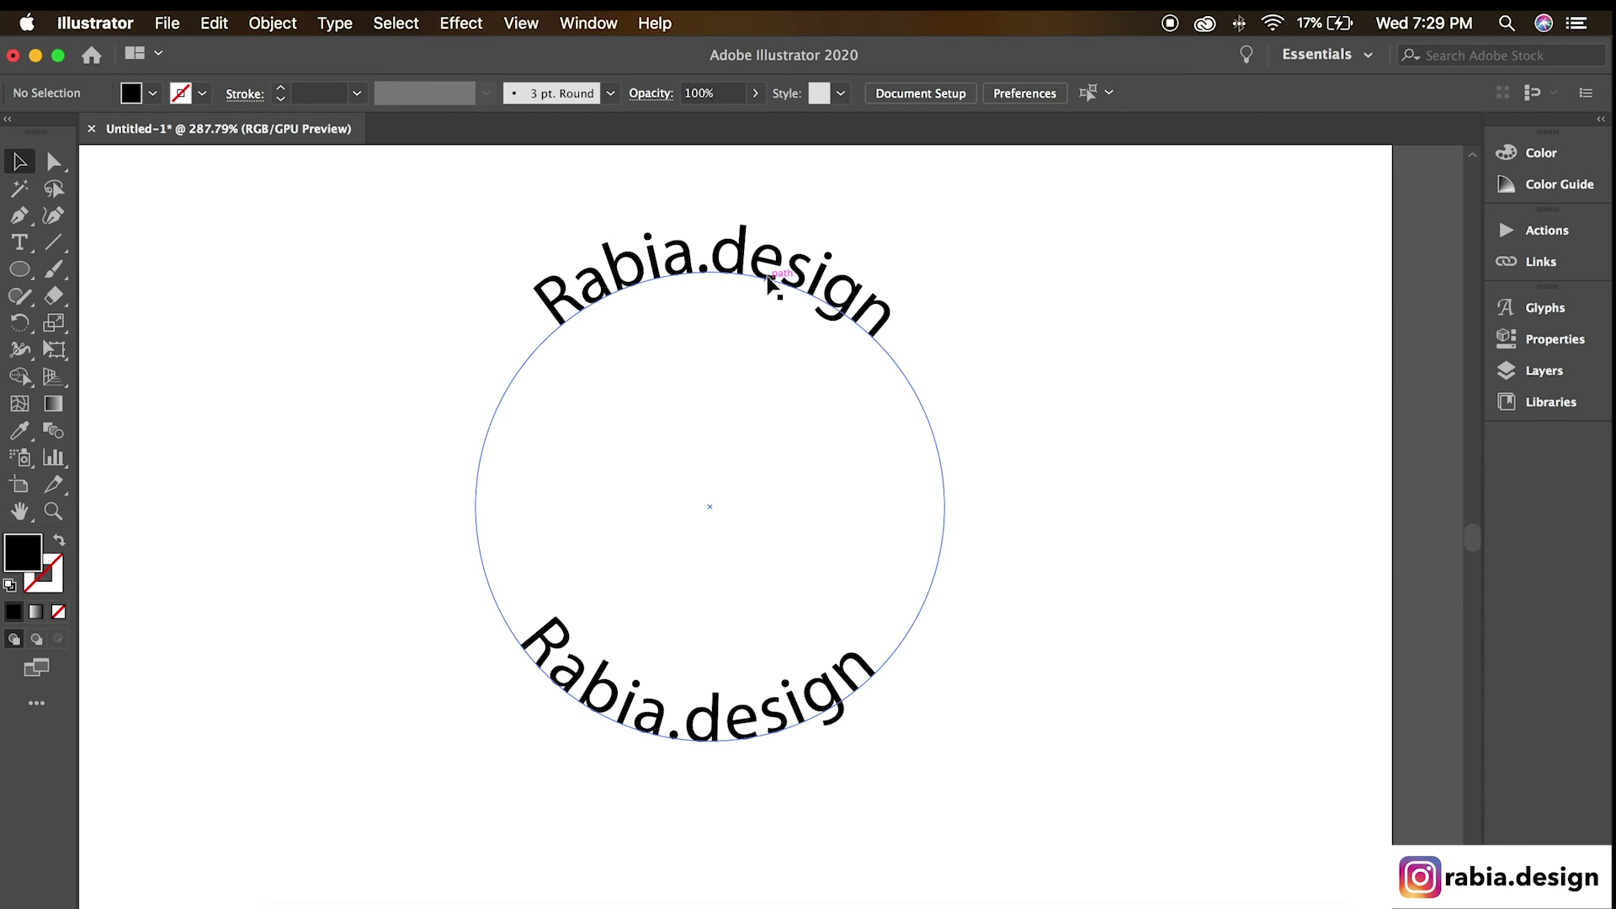
# Step: Try moving the circle with the bottom text to the right, then undo it
pyautogui.moveTo(738, 290); pyautogui.dragTo(1106, 290)
pyautogui.press('super+z')
pyautogui.click(1254, 494)
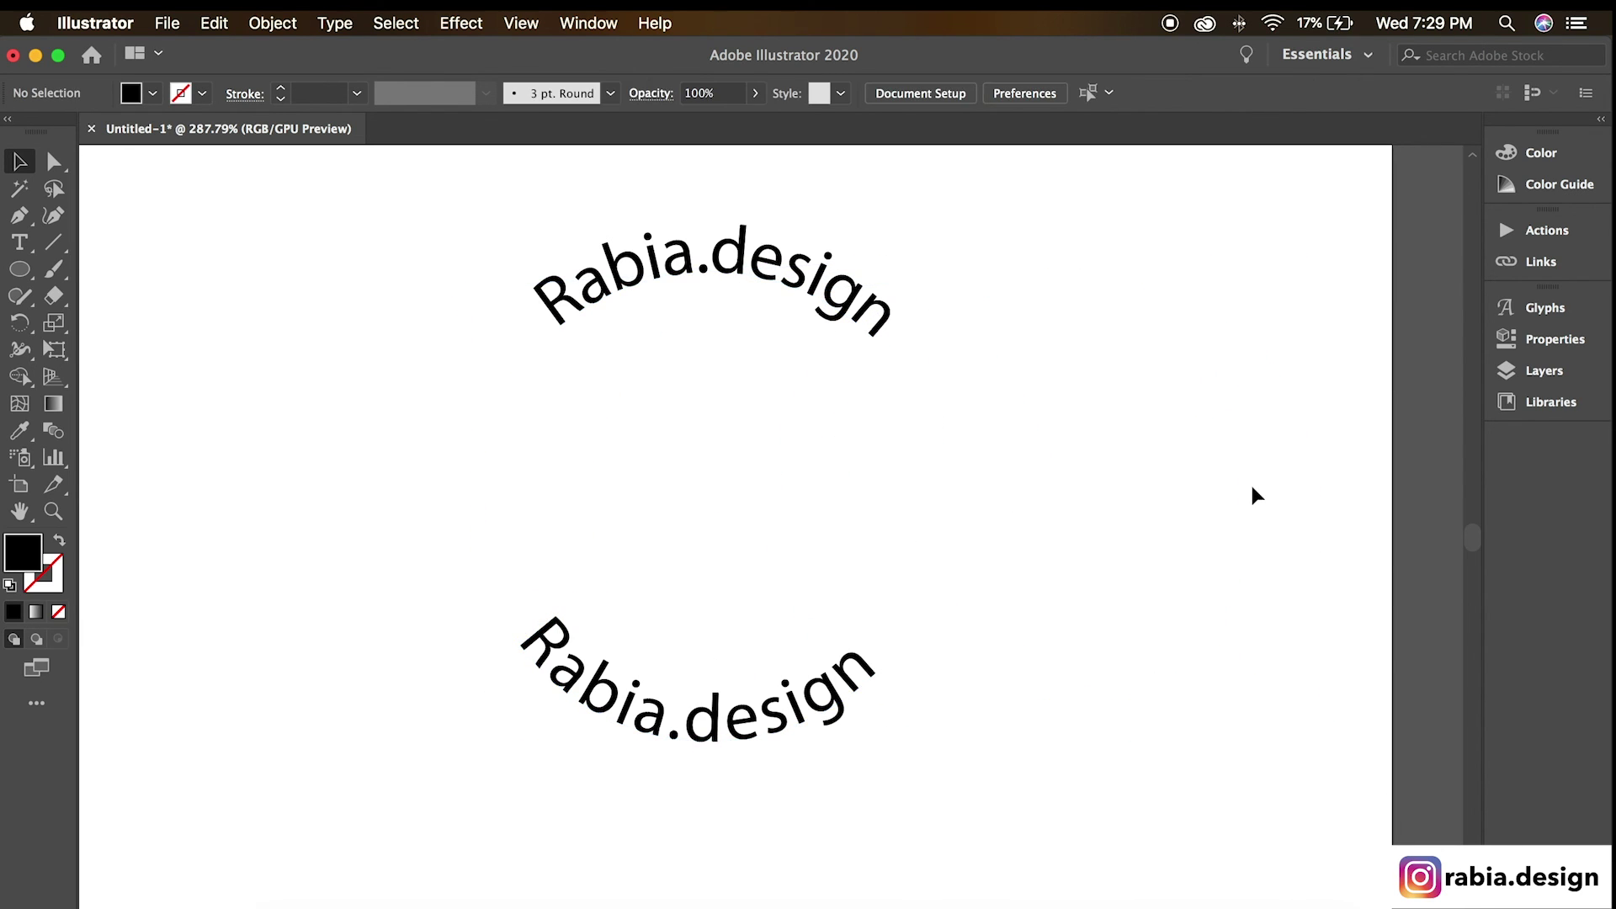
pyautogui.click(703, 232)
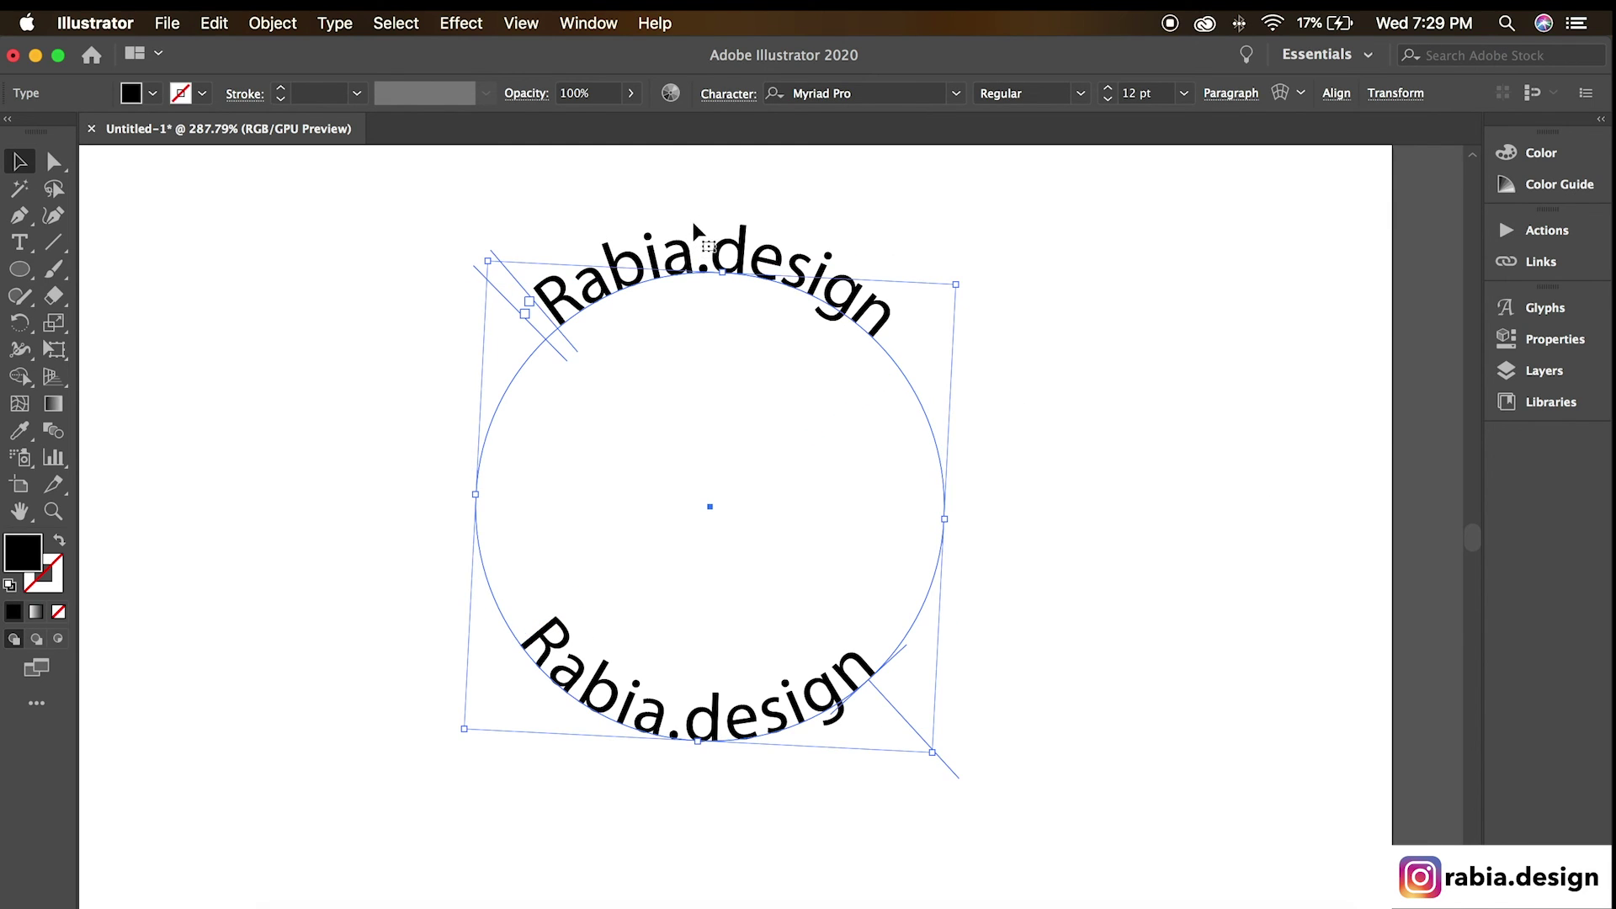
pyautogui.click(967, 275)
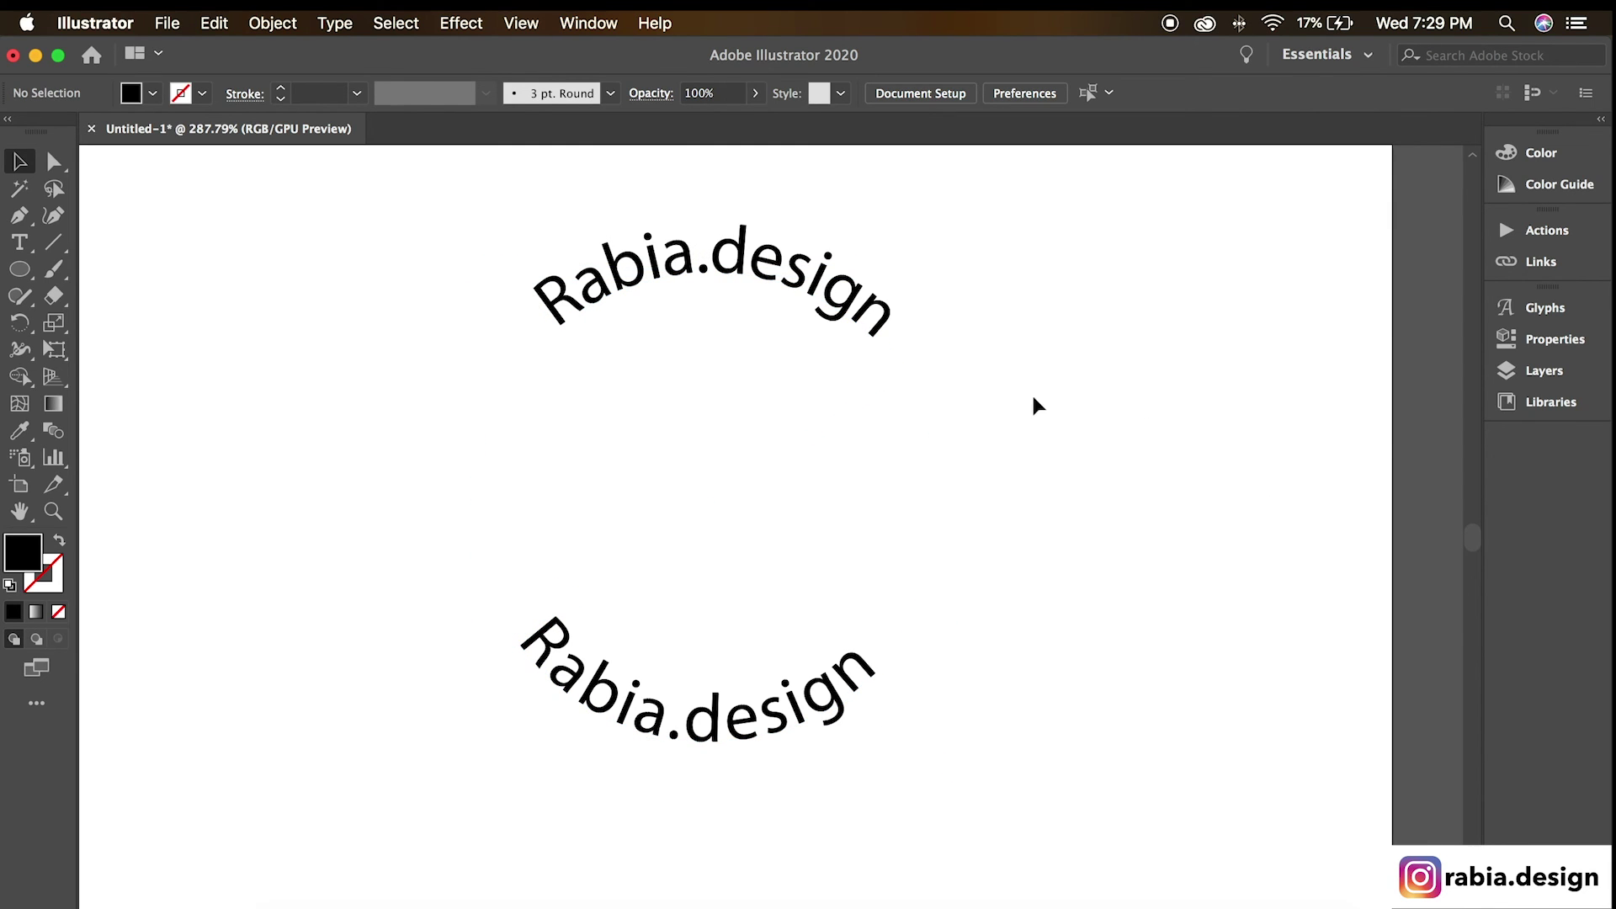
# Step: Move the circle text far right and drag the top text across to flip it upright
pyautogui.moveTo(539, 644); pyautogui.dragTo(1095, 627)
pyautogui.click(768, 282)
pyautogui.moveTo(488, 254); pyautogui.dragTo(1111, 657)
pyautogui.click(1104, 667)
pyautogui.scroll(5, 1104, 668)
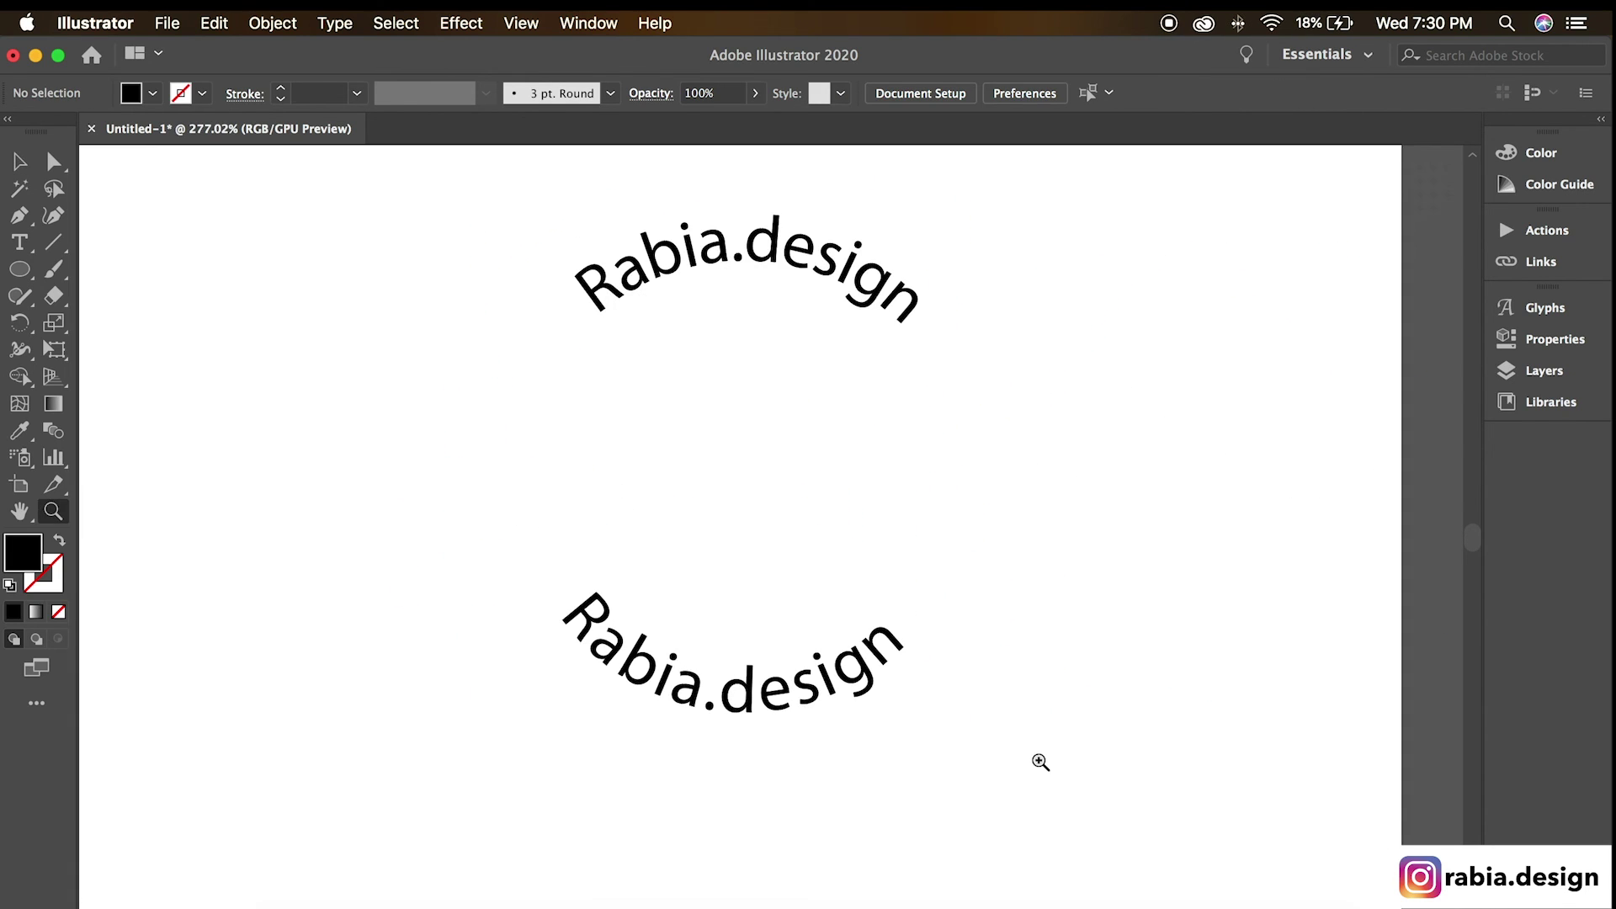
# Step: Select all to check both curved Rabia.design texts with the Selection Tool, then deselect
pyautogui.press('v')
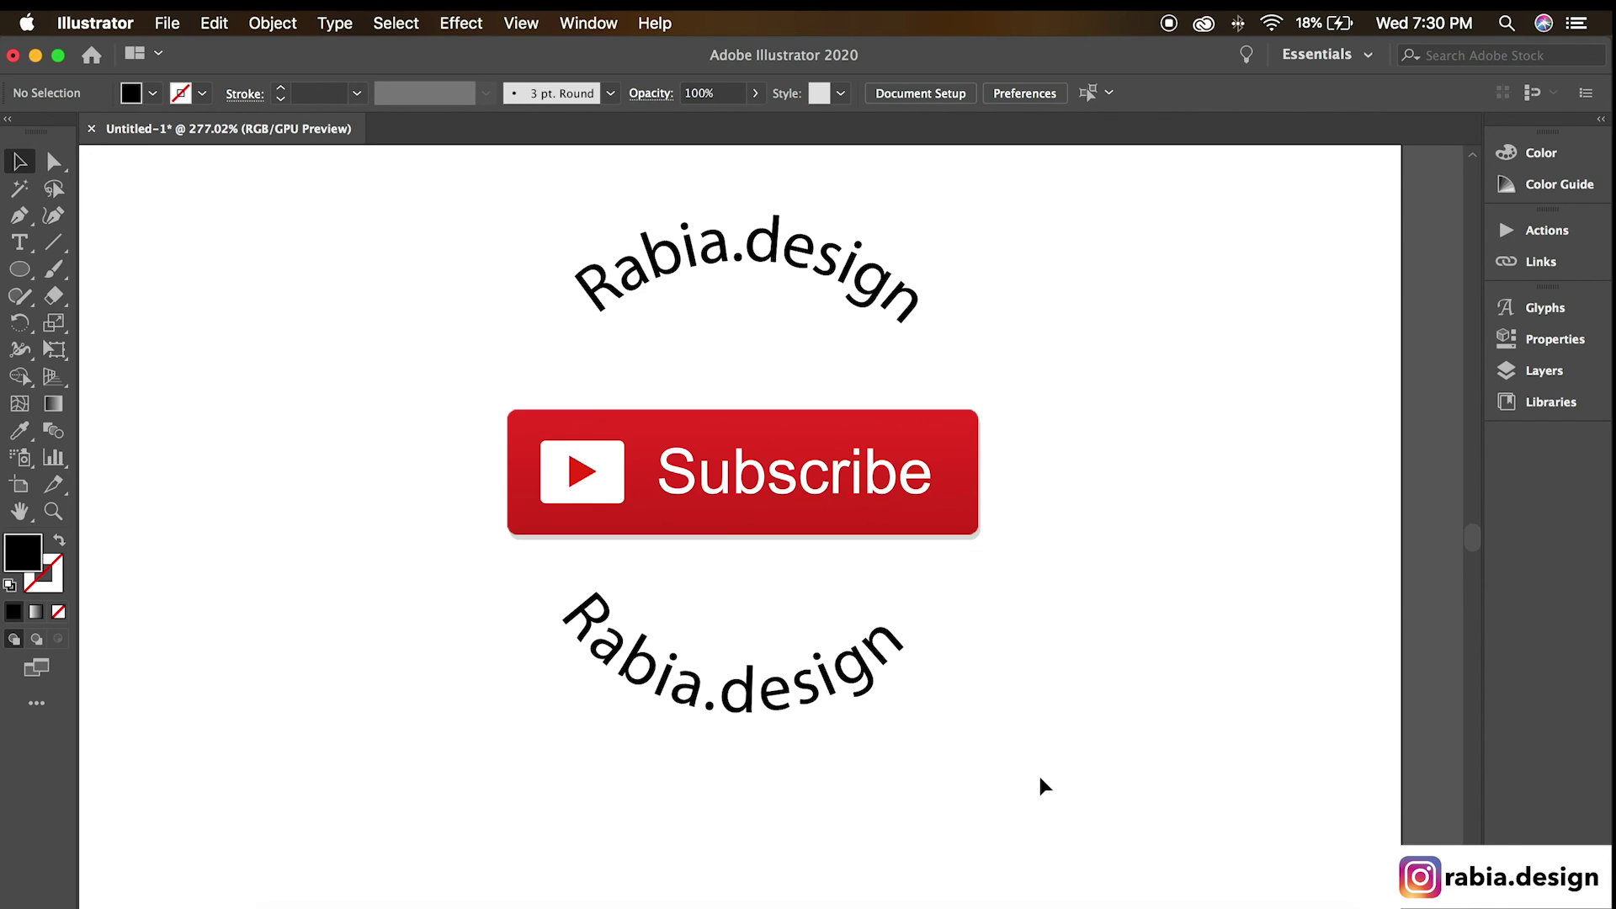
pyautogui.press('super+a')
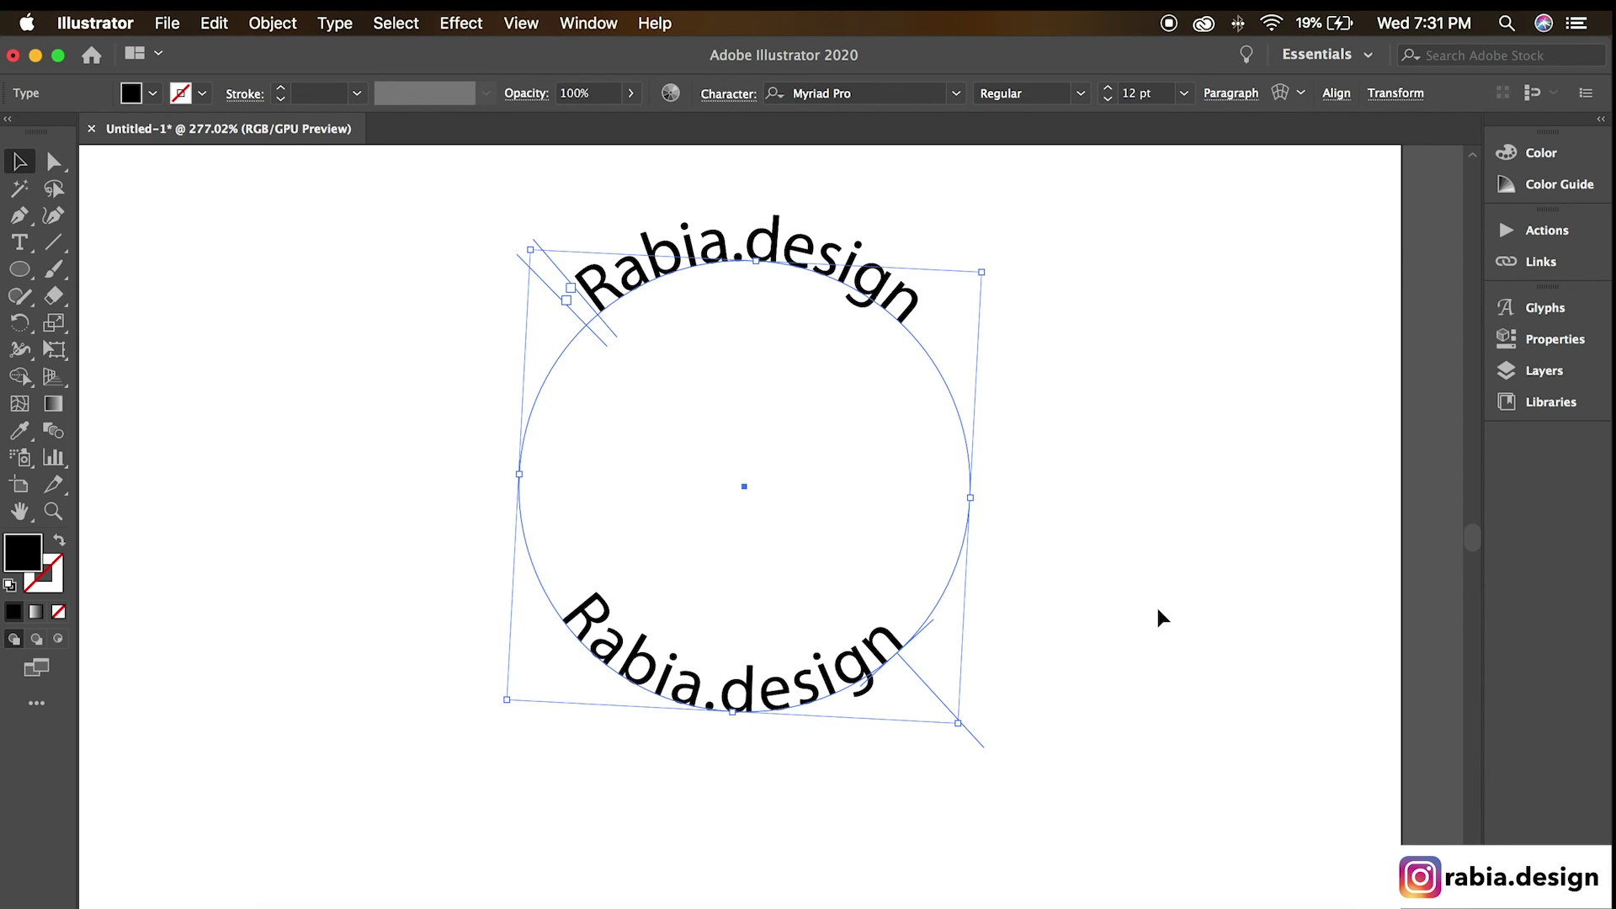
pyautogui.click(1161, 618)
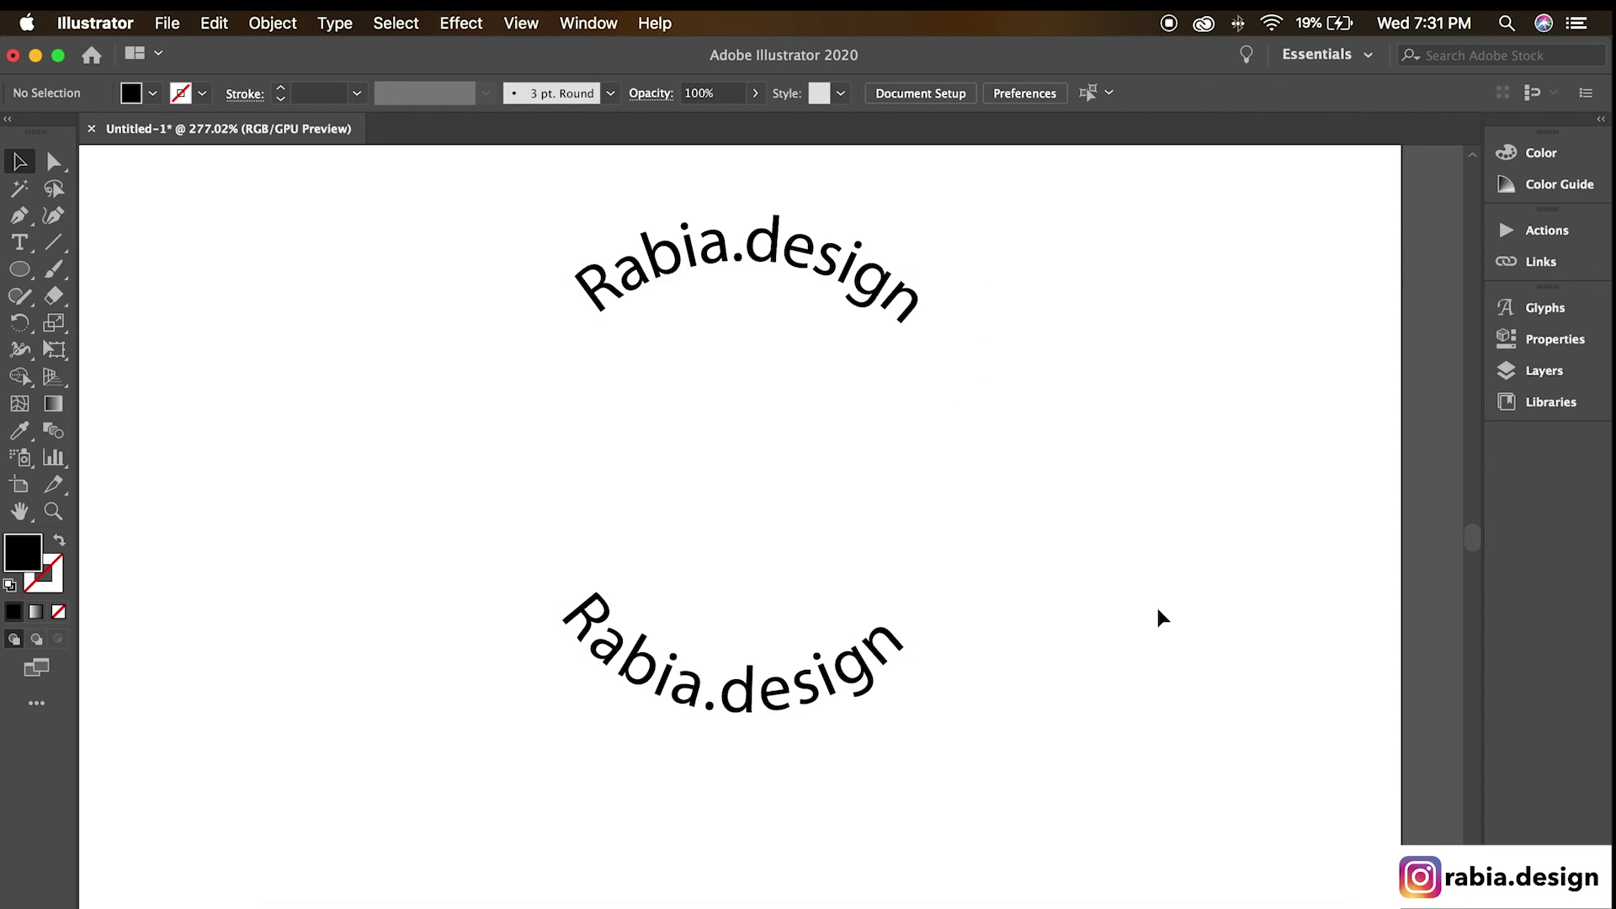